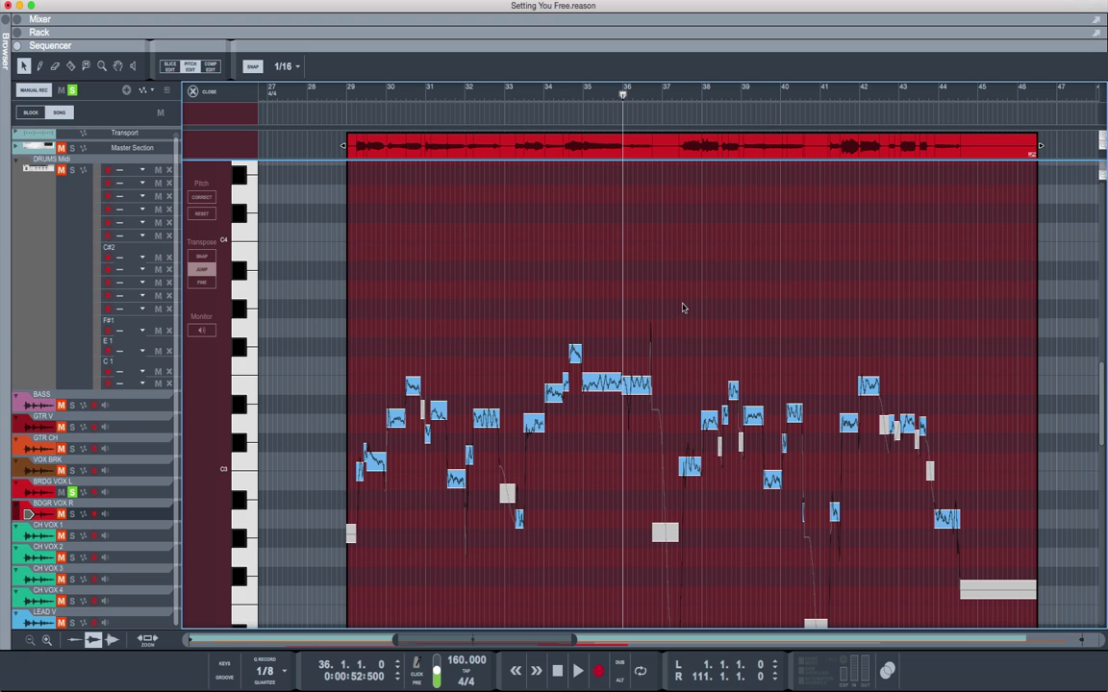
# Scroll the pitch editor down to view the vocal clip's lower pitches
pyautogui.scroll(-3, 683, 308)
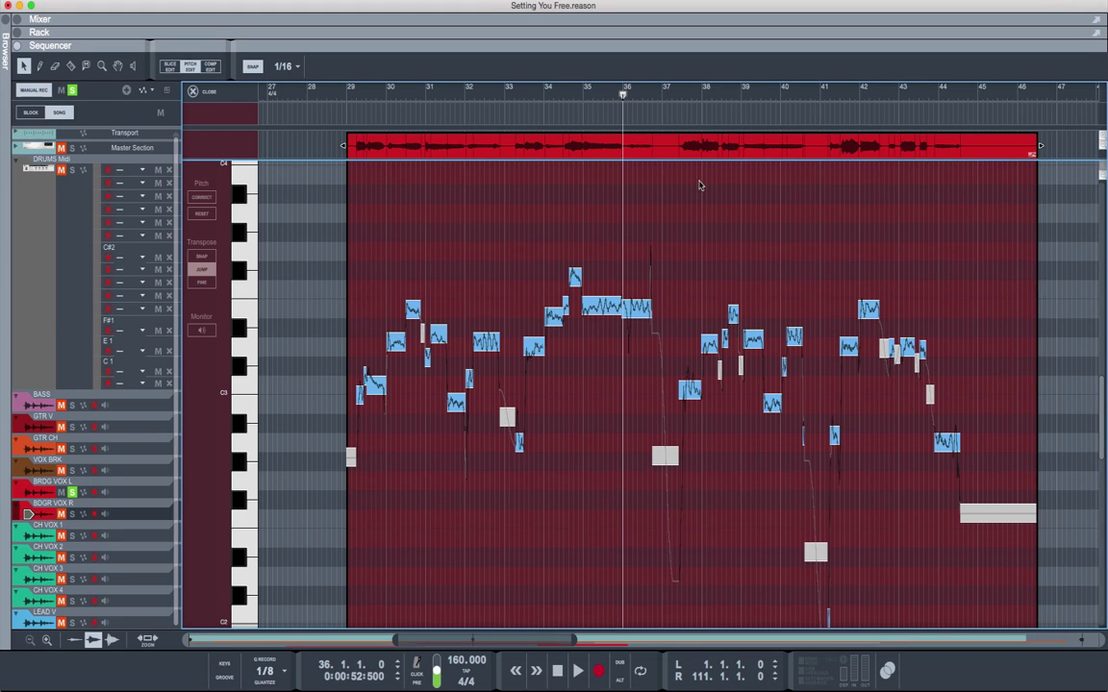
# Close pitch editing, then open the BDGR VOX R vocal clip in Pitch Edit
pyautogui.click(208, 91)
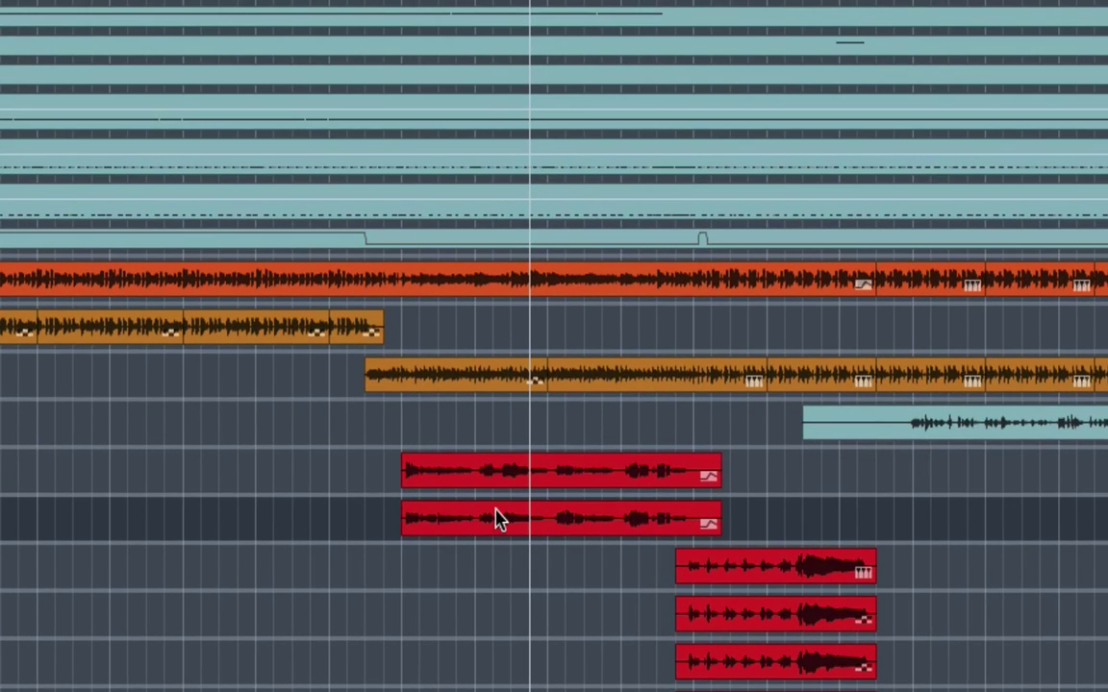
pyautogui.click(495, 519)
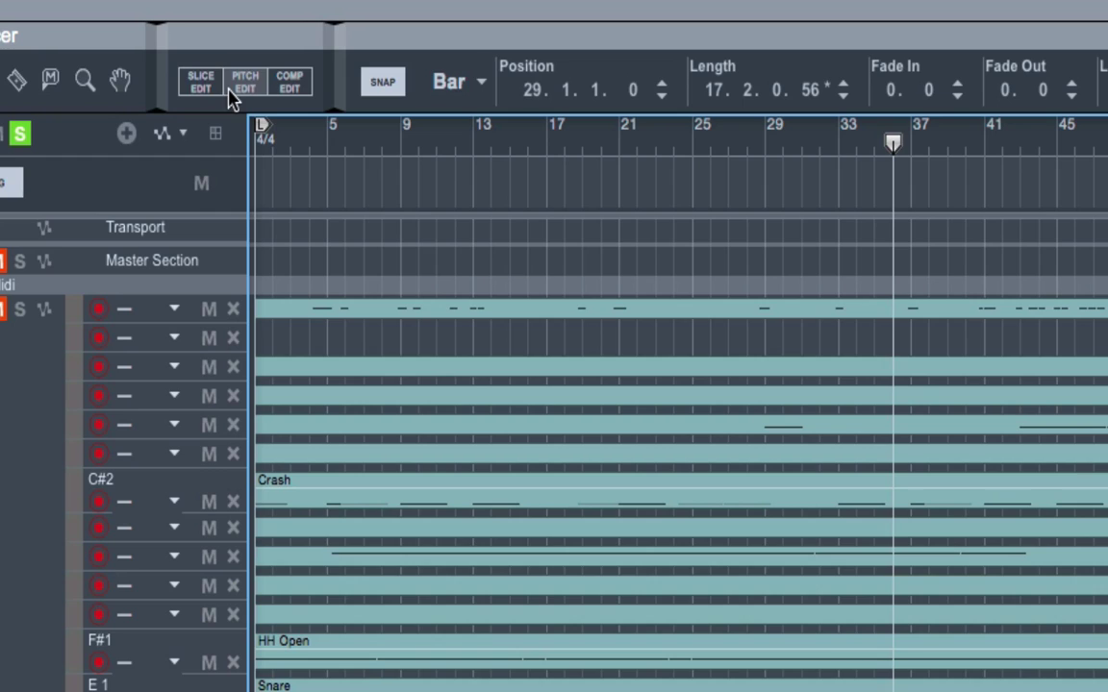
pyautogui.click(229, 87)
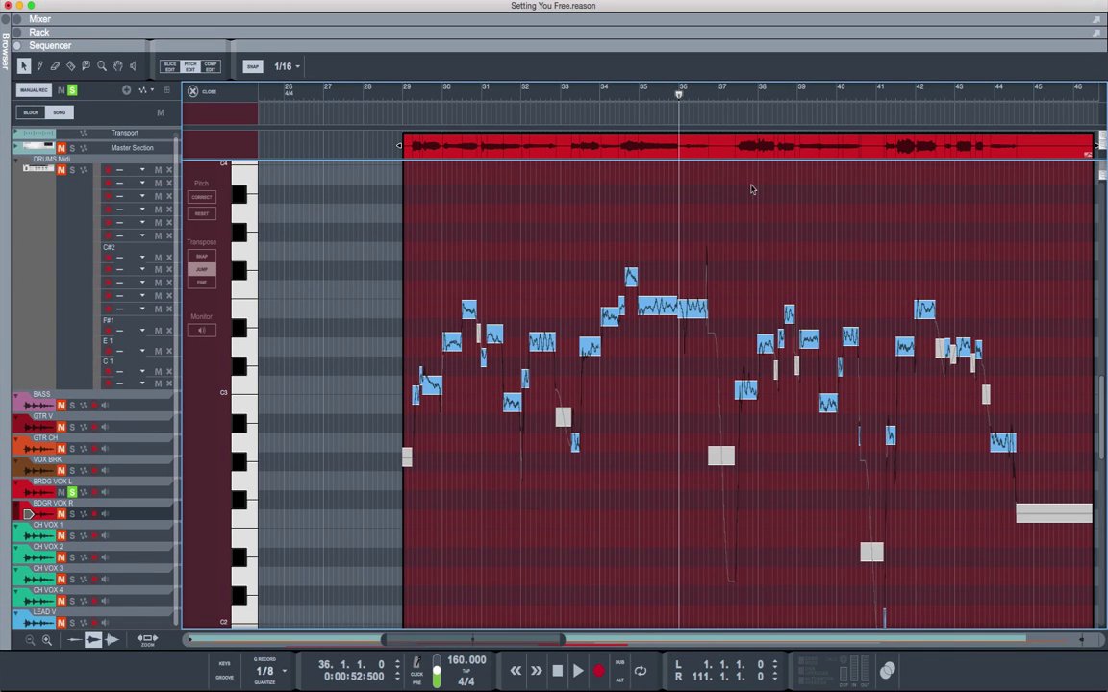
pyautogui.hscroll(3, 751, 189)
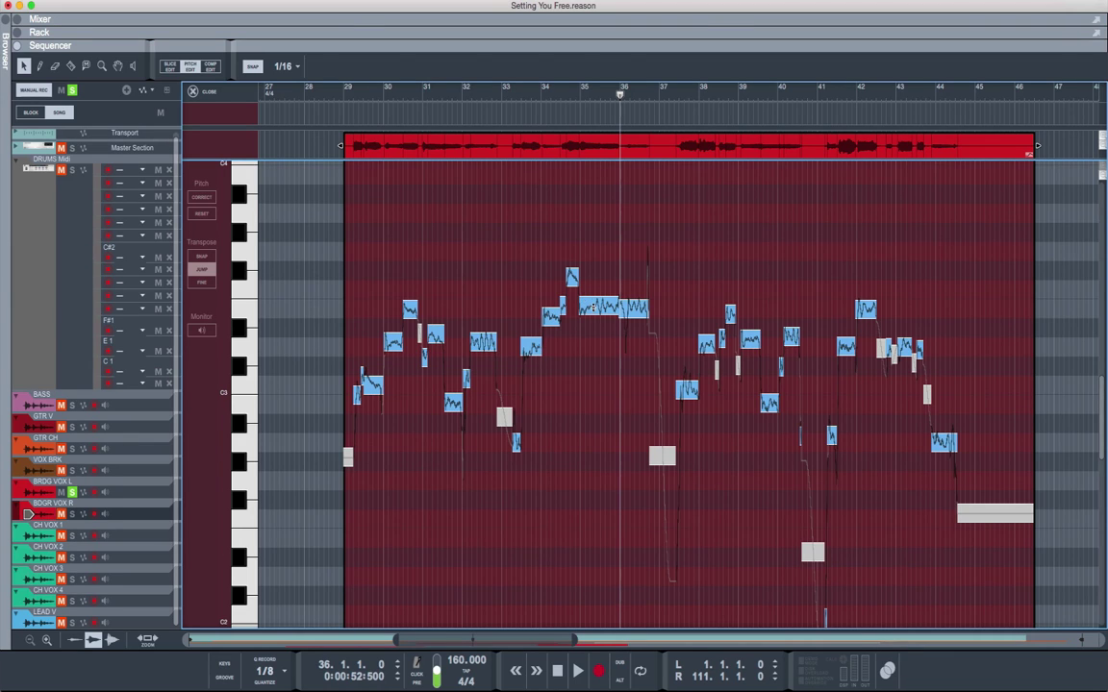
# Pitch-correct every note in the clip as a test, then undo it
pyautogui.click(595, 306)
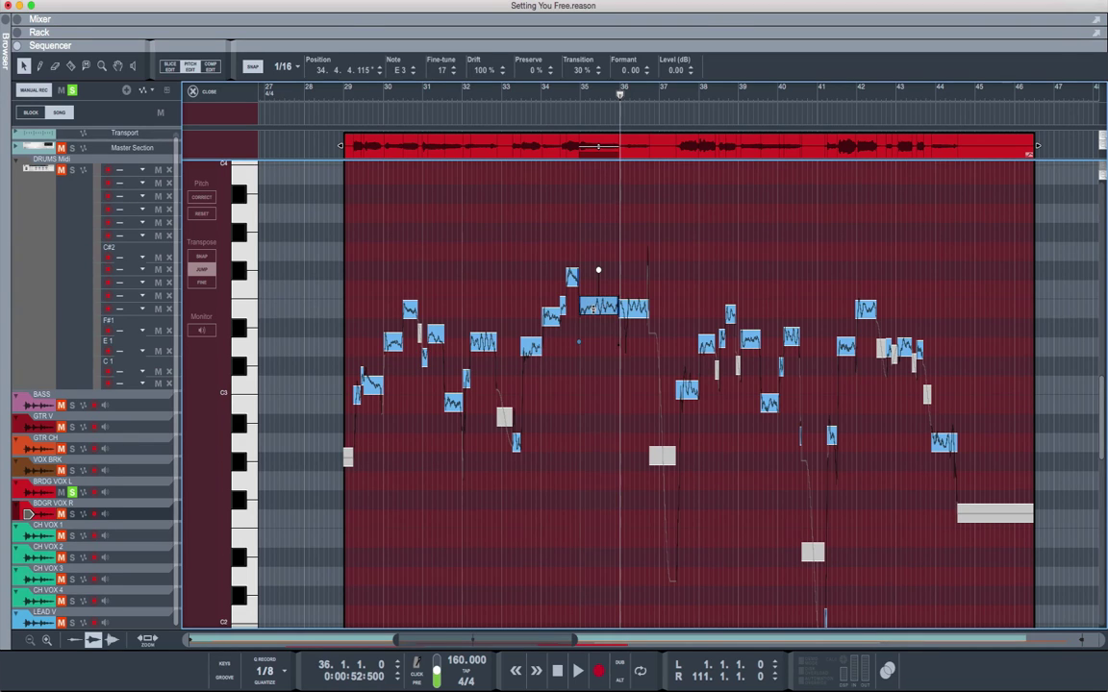
pyautogui.press('super+a')
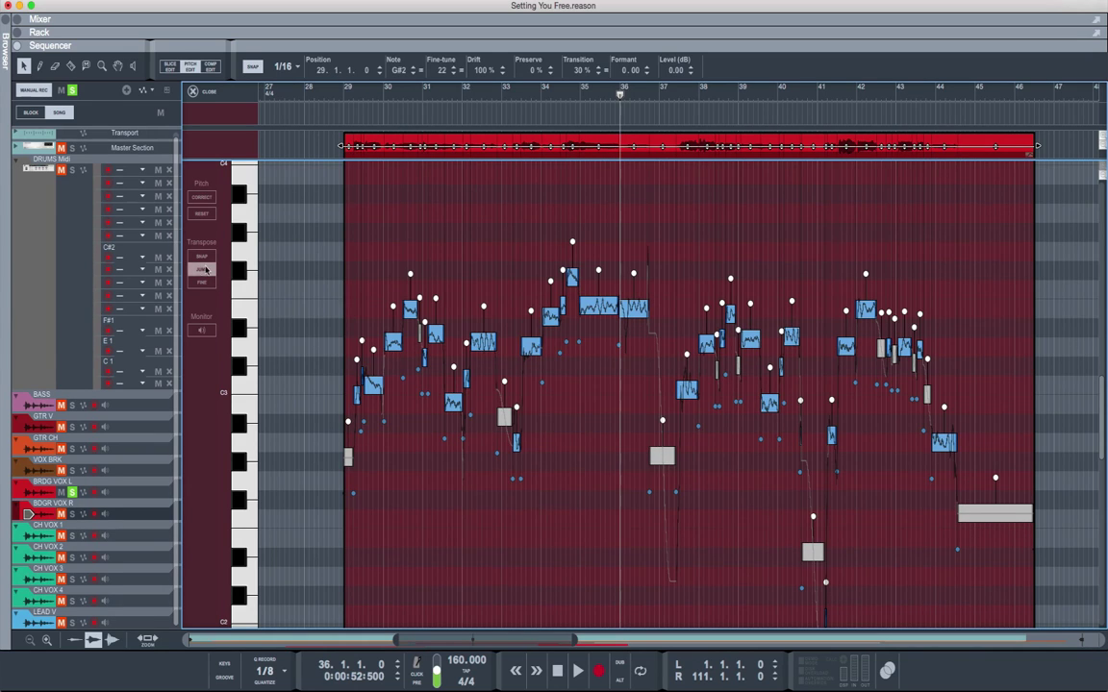
pyautogui.click(202, 198)
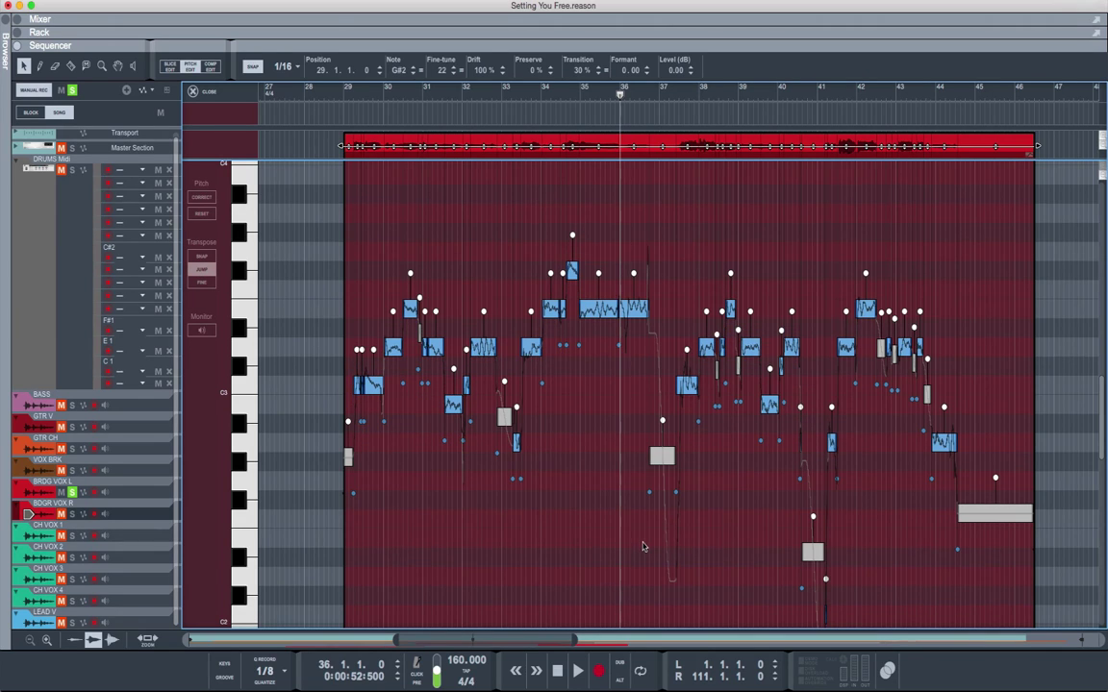
pyautogui.press('super+z')
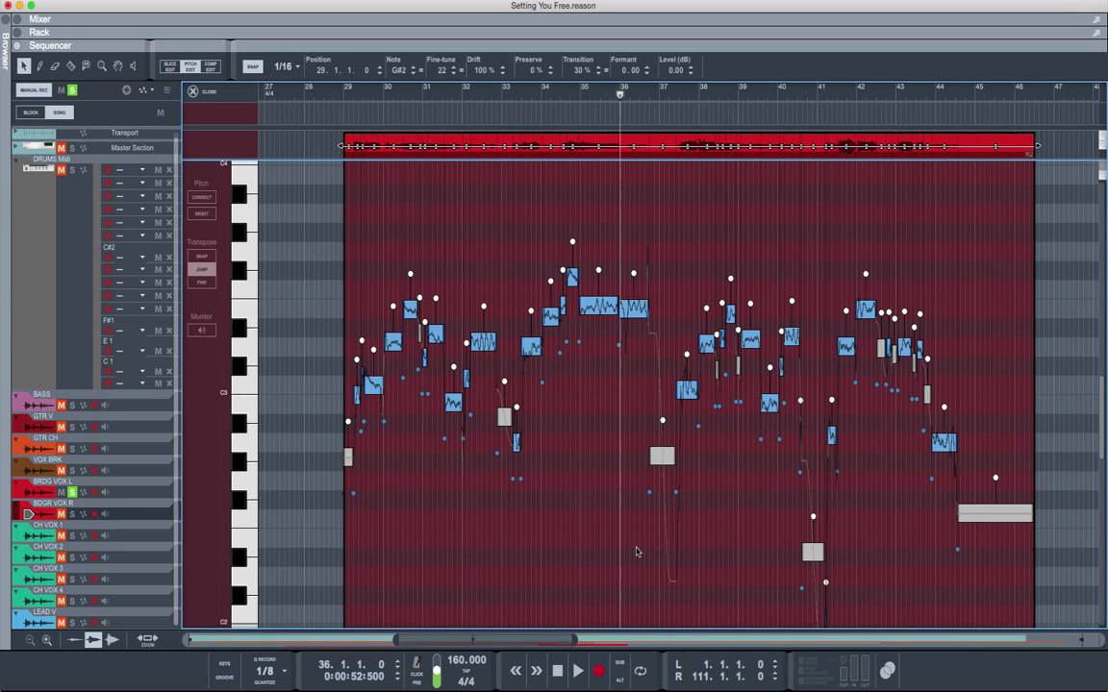
# Correct the opening notes, then correct and reset the note near bar 35
pyautogui.click(636, 552)
pyautogui.moveTo(310, 205); pyautogui.dragTo(504, 435)
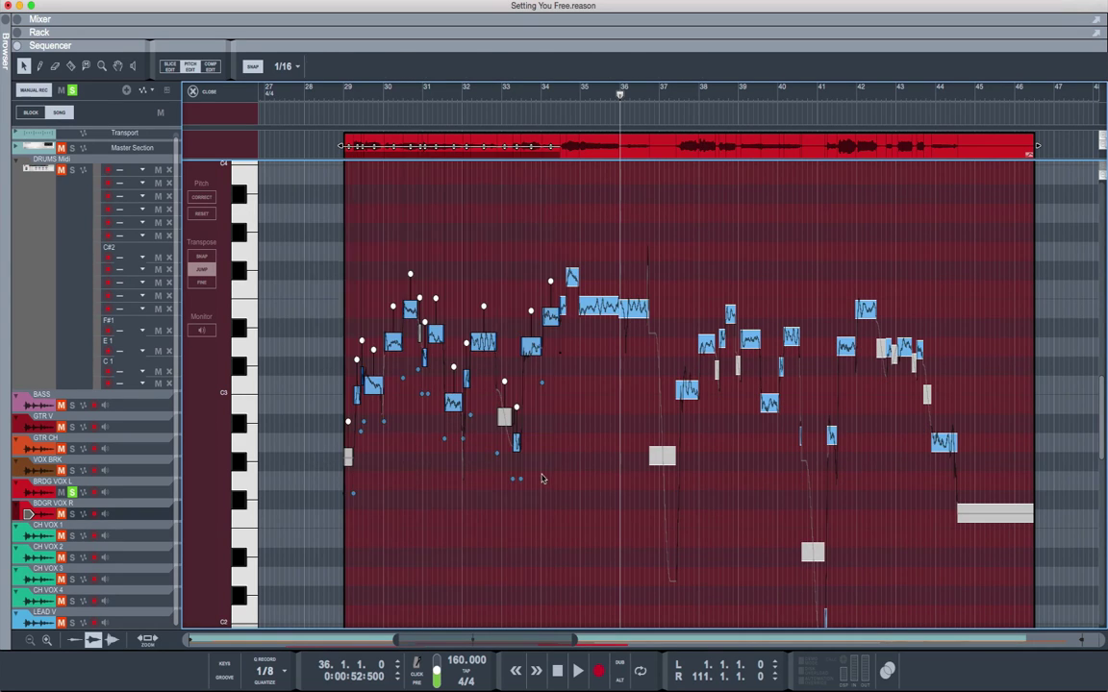
pyautogui.click(202, 199)
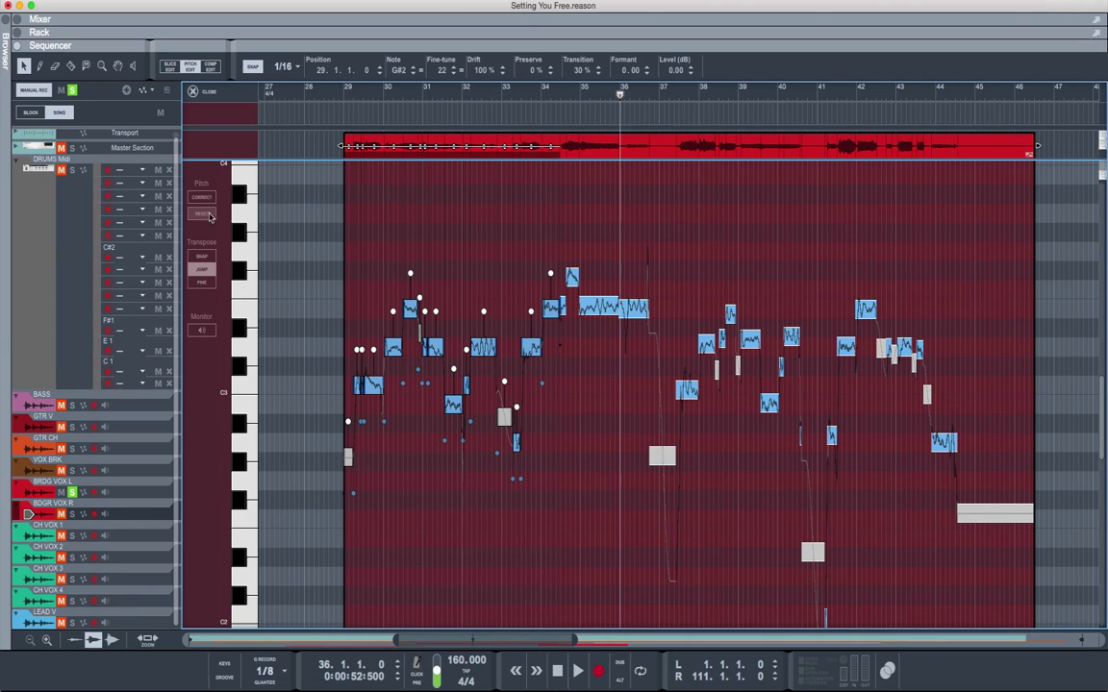
pyautogui.click(598, 305)
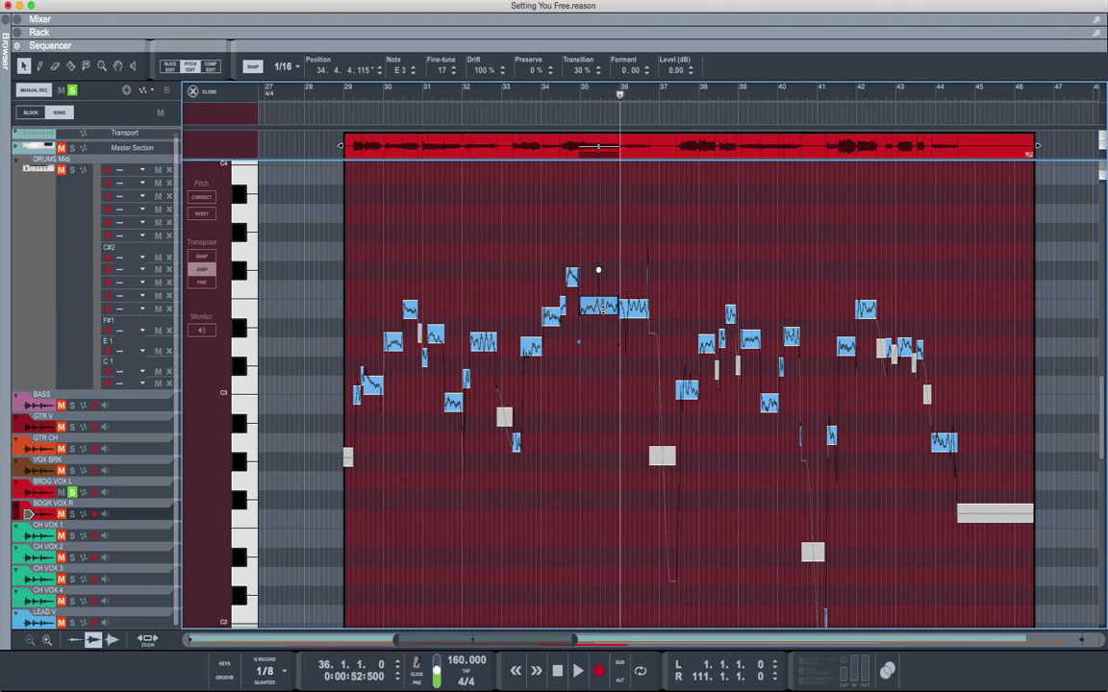
pyautogui.click(203, 198)
pyautogui.click(202, 212)
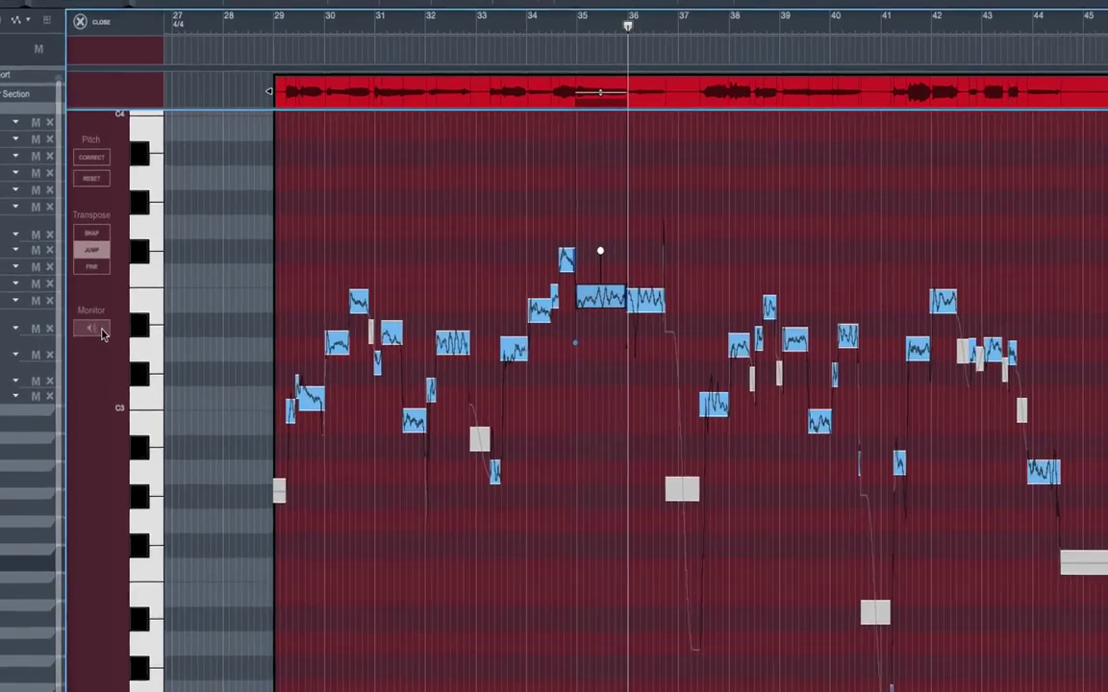
pyautogui.click(96, 331)
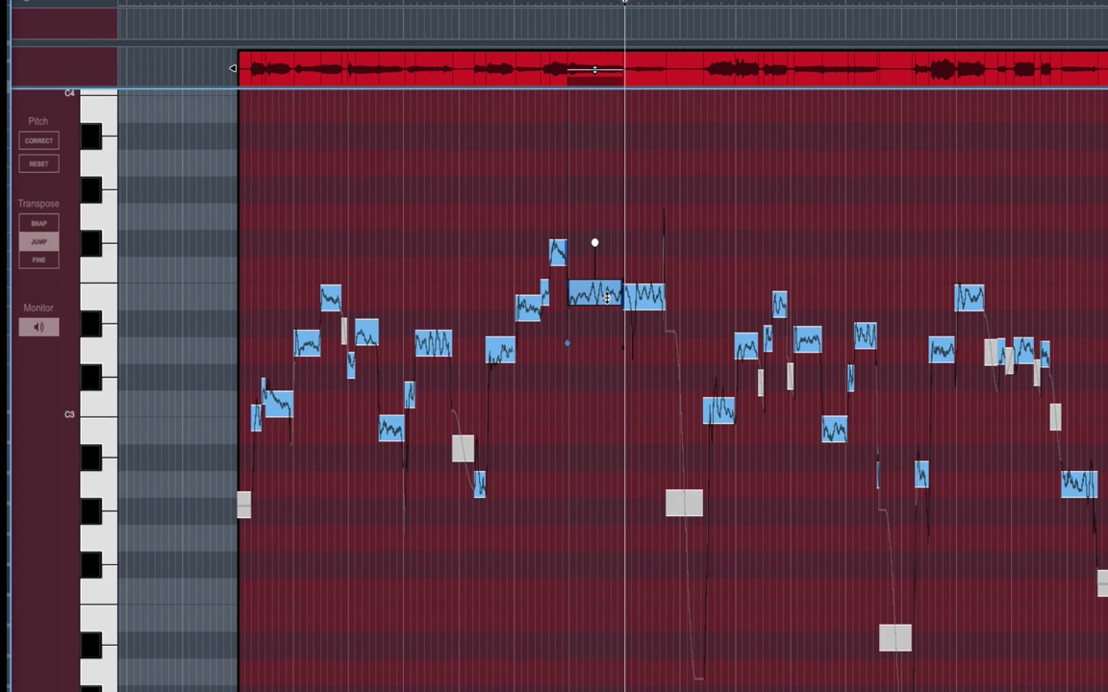
pyautogui.moveTo(606, 298); pyautogui.dragTo(608, 257)
pyautogui.hotkey('ctrl', 'z')
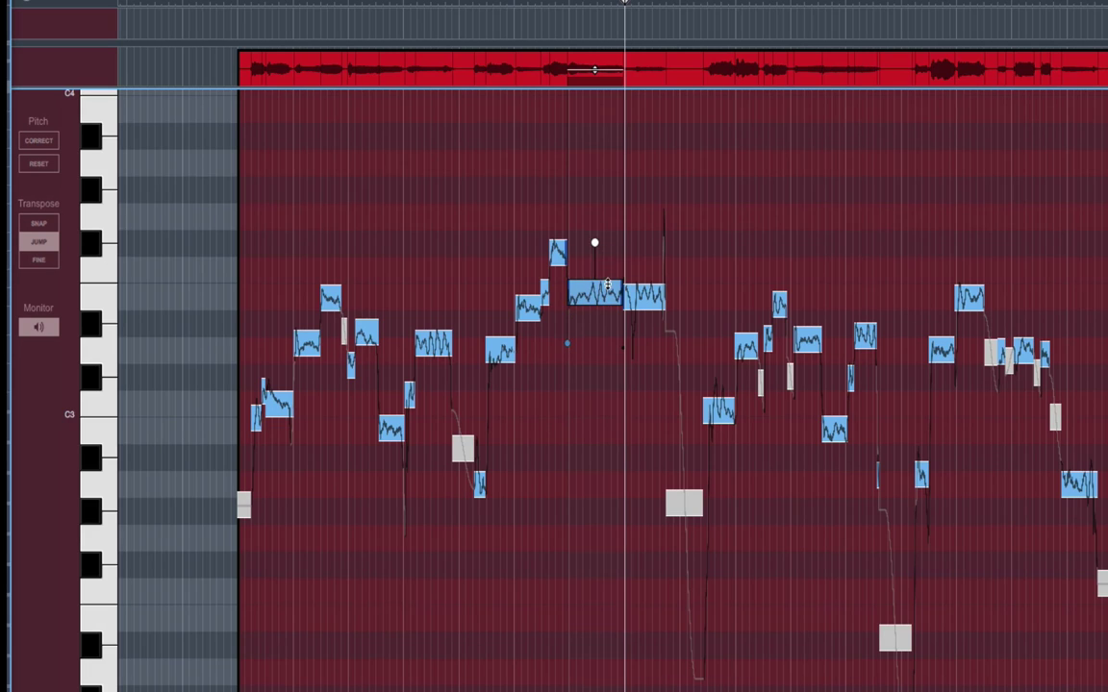
pyautogui.click(40, 328)
pyautogui.moveTo(599, 298); pyautogui.dragTo(599, 332)
pyautogui.hotkey('ctrl', 'z')
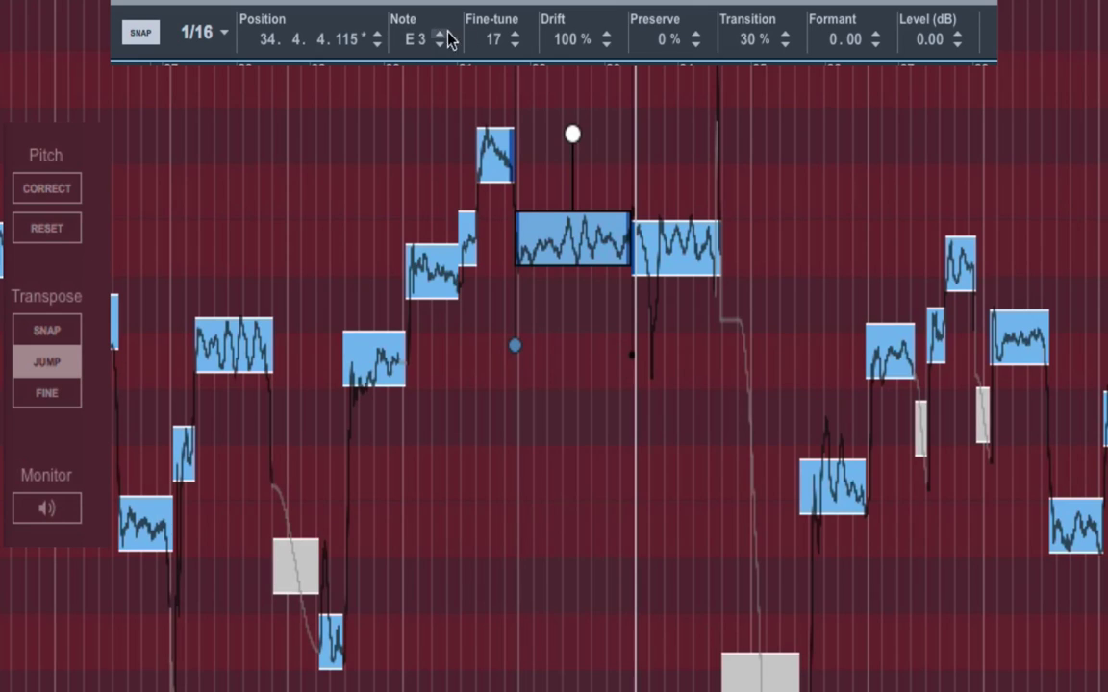
# Try moving the bar 35 note, with Snap landing it on exact semitones like E3
pyautogui.click(498, 42)
pyautogui.moveTo(582, 240); pyautogui.dragTo(603, 306)
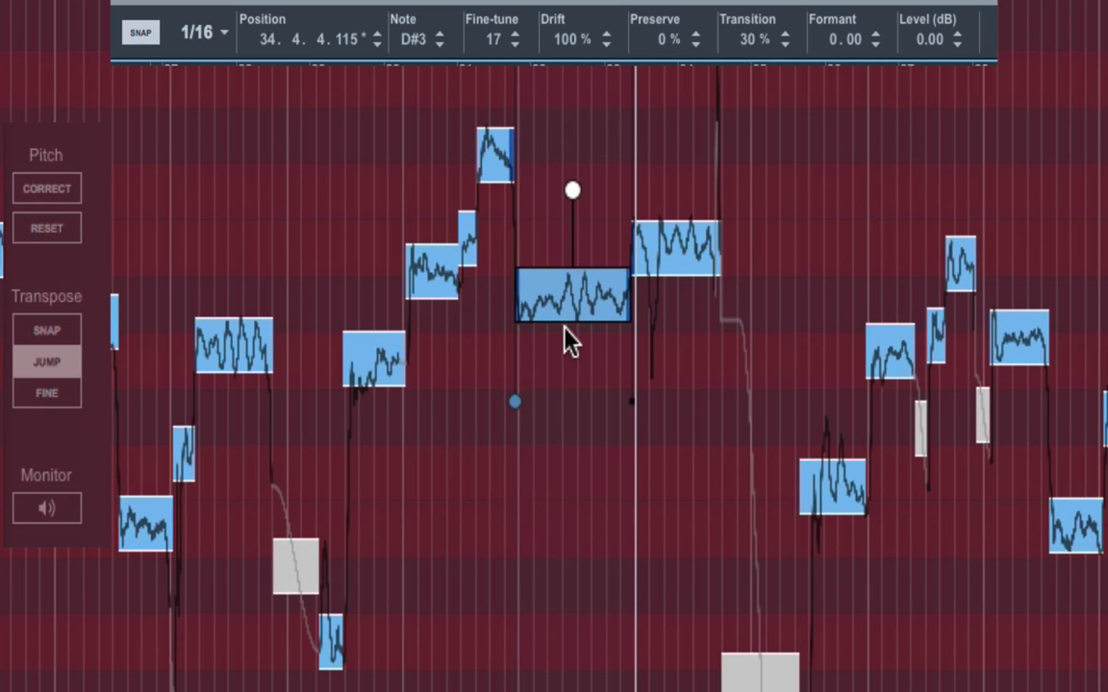
pyautogui.click(48, 330)
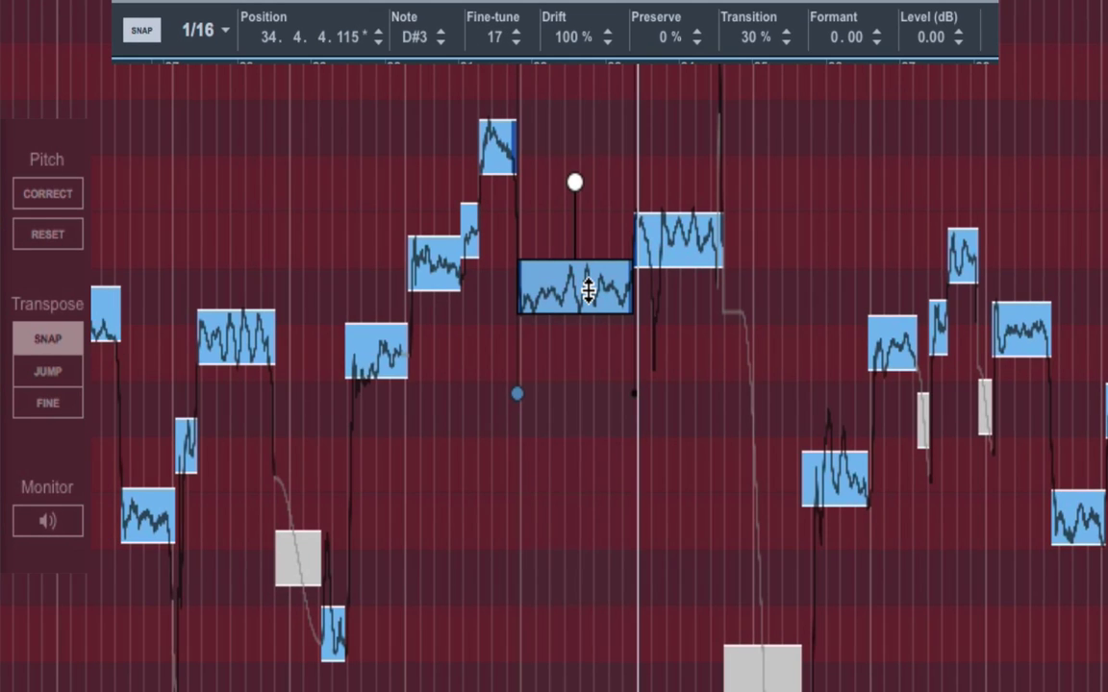
pyautogui.moveTo(589, 291); pyautogui.dragTo(590, 257)
# Reset the note, lower it to D#3 keeping fine-tune 17, and set transposing to Fine
pyautogui.click(497, 44)
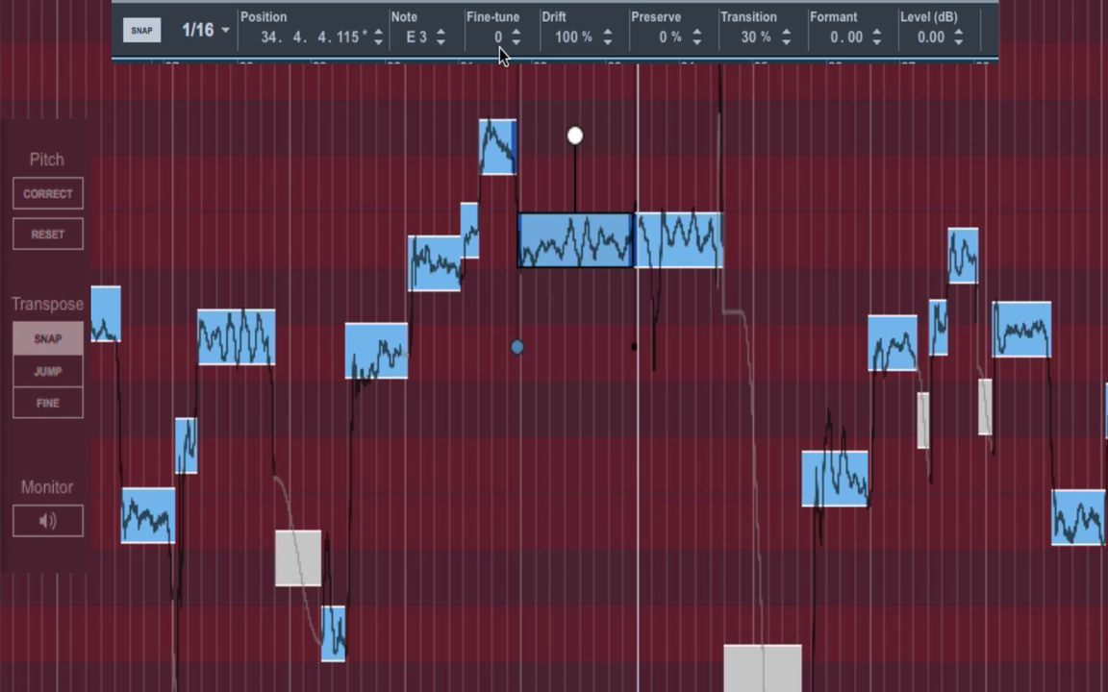
pyautogui.moveTo(562, 240); pyautogui.dragTo(561, 302)
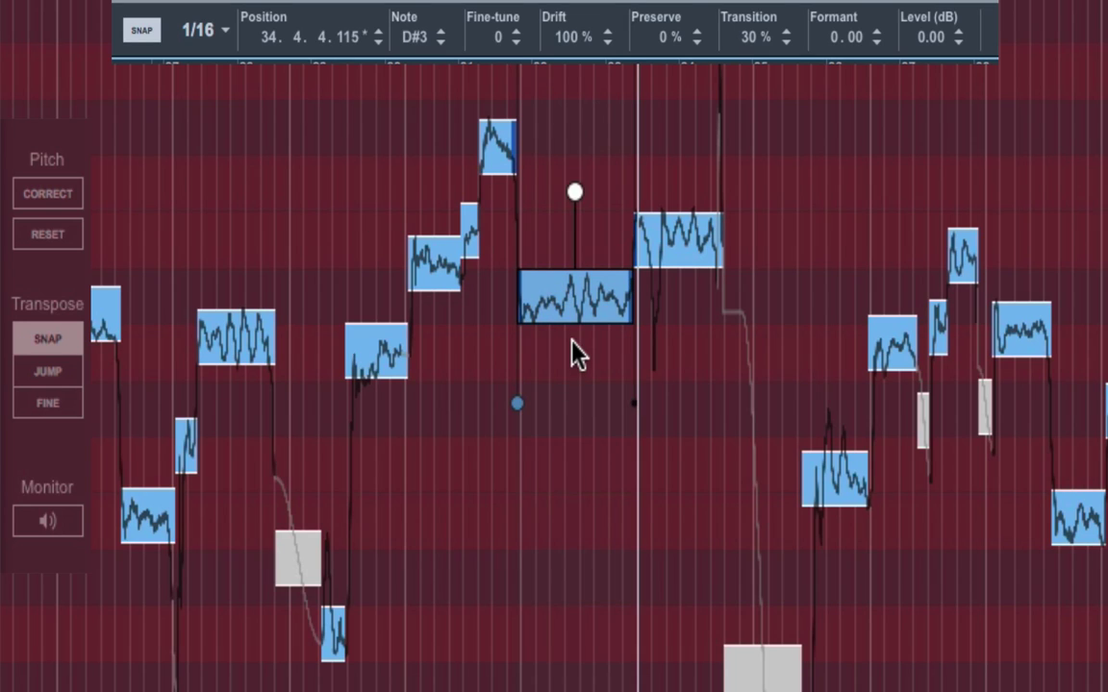
pyautogui.click(54, 236)
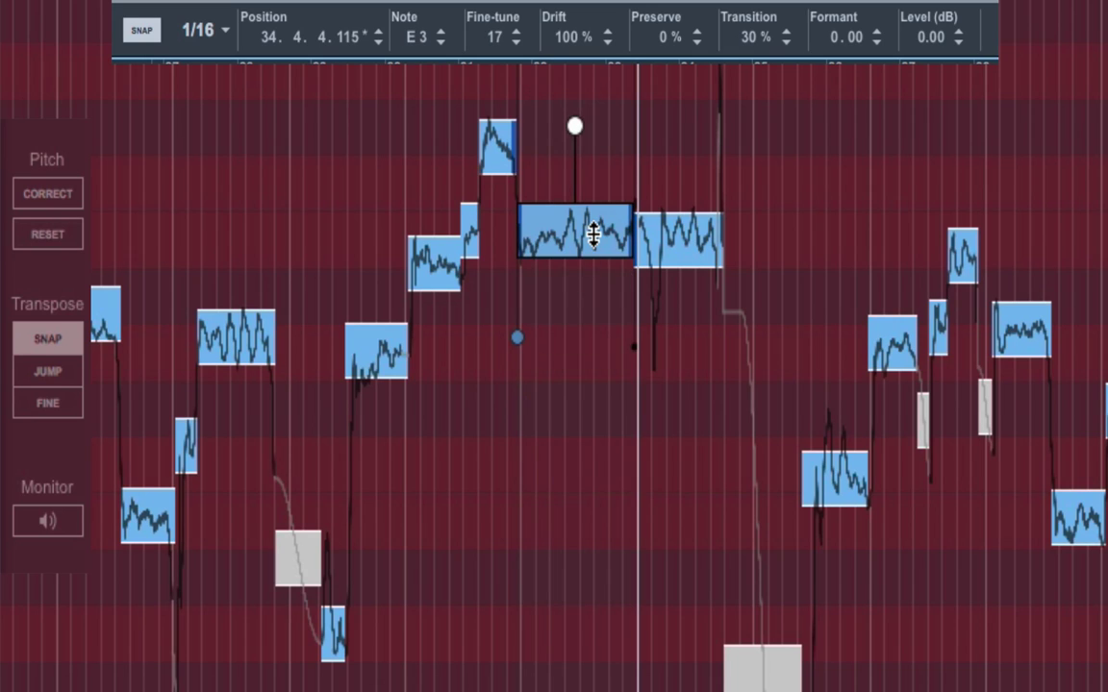
pyautogui.moveTo(583, 252); pyautogui.dragTo(580, 314)
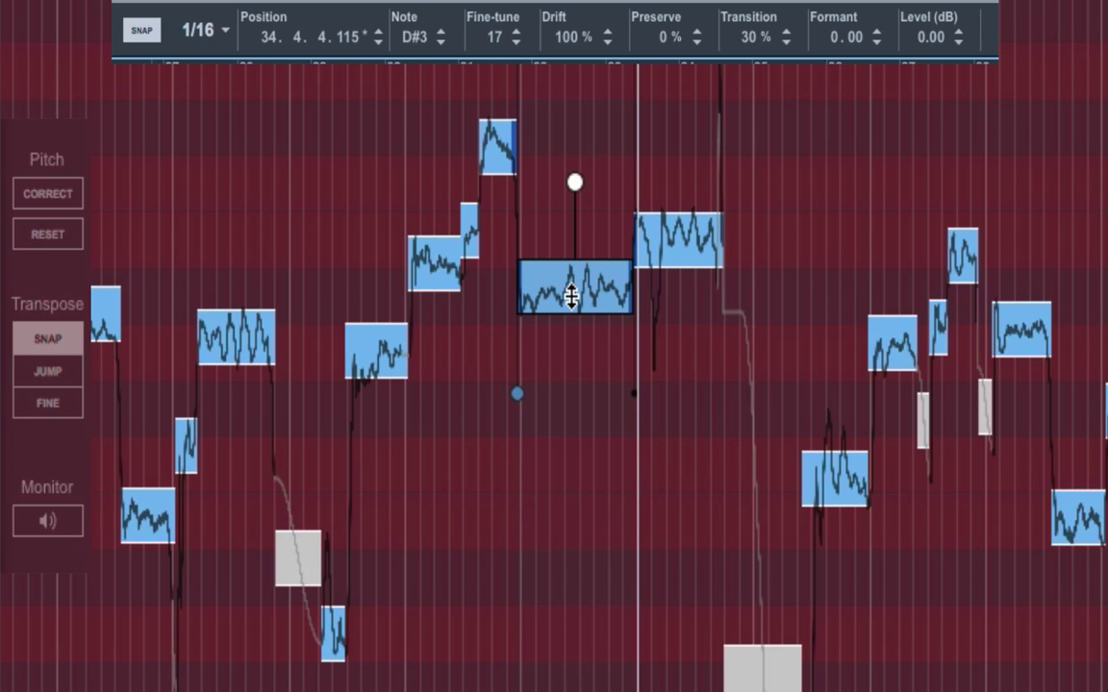
pyautogui.click(48, 406)
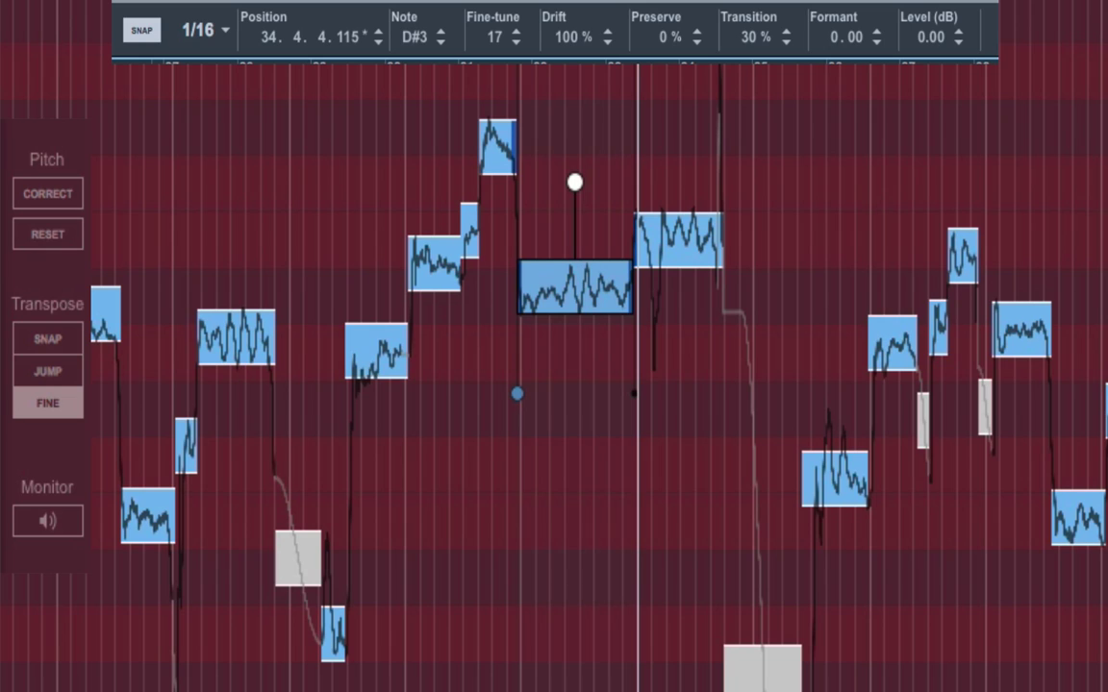
# Enable pitch monitoring and fine-tune the long held note to D#3 +13 cents
pyautogui.click(516, 31)
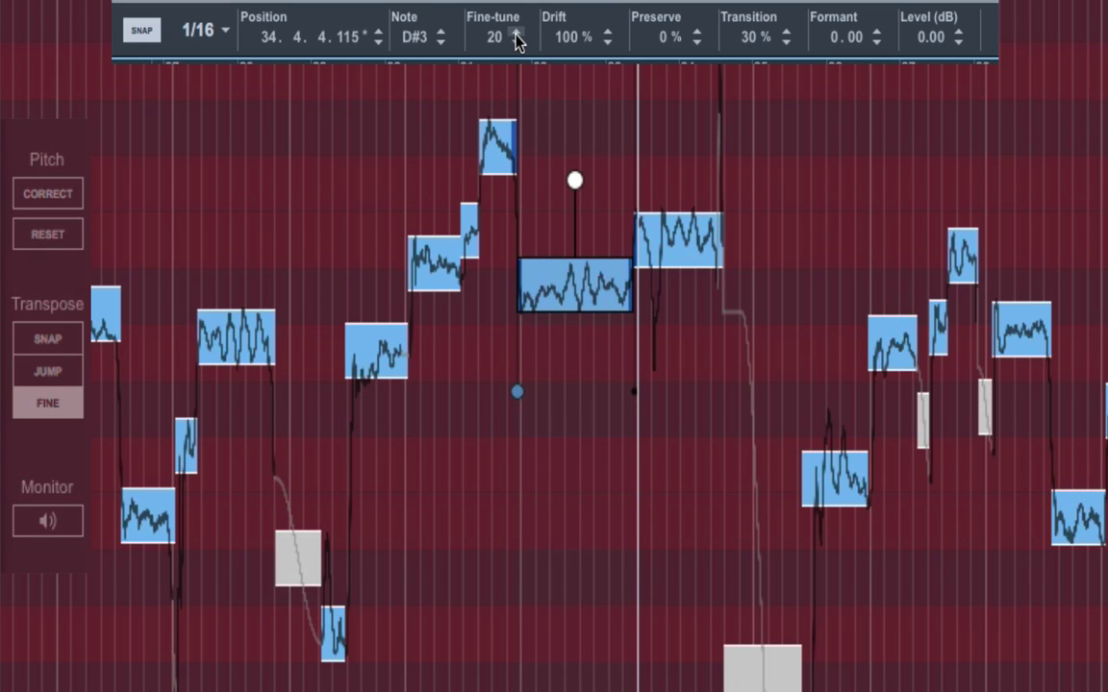
pyautogui.click(515, 32)
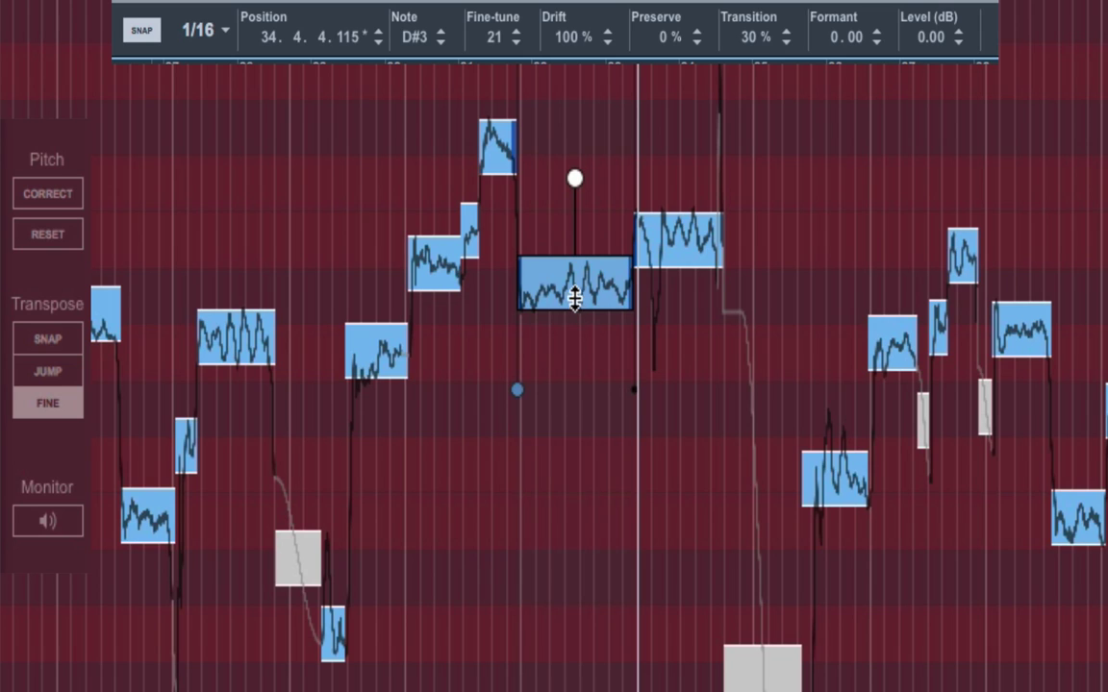
pyautogui.moveTo(573, 289); pyautogui.dragTo(573, 260)
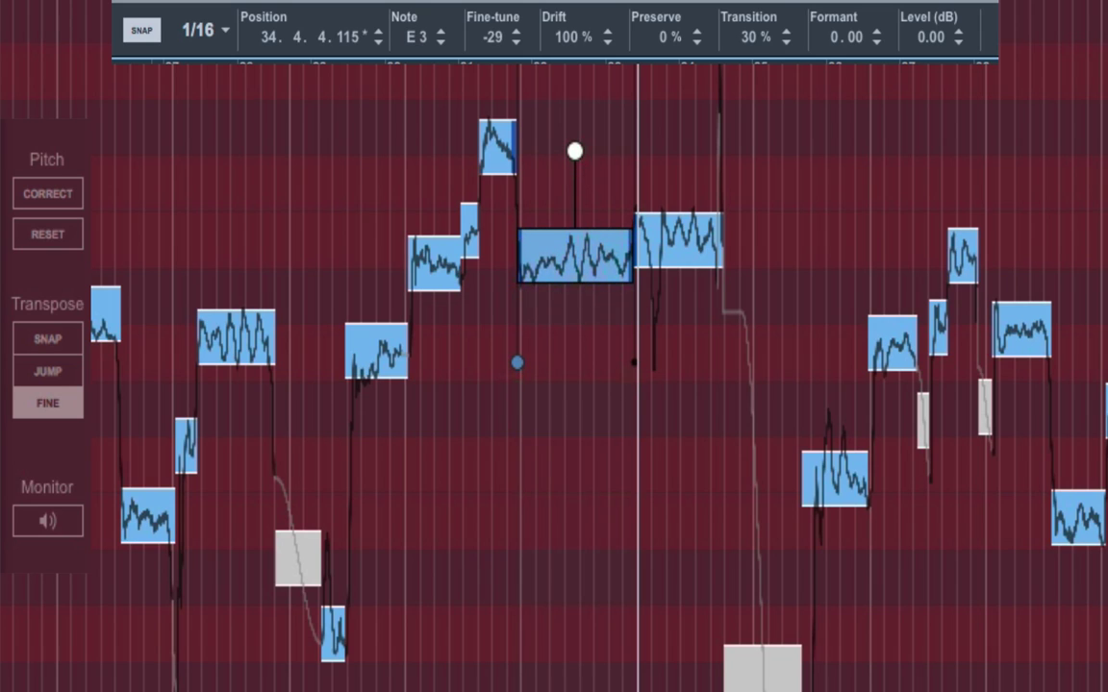
pyautogui.click(43, 522)
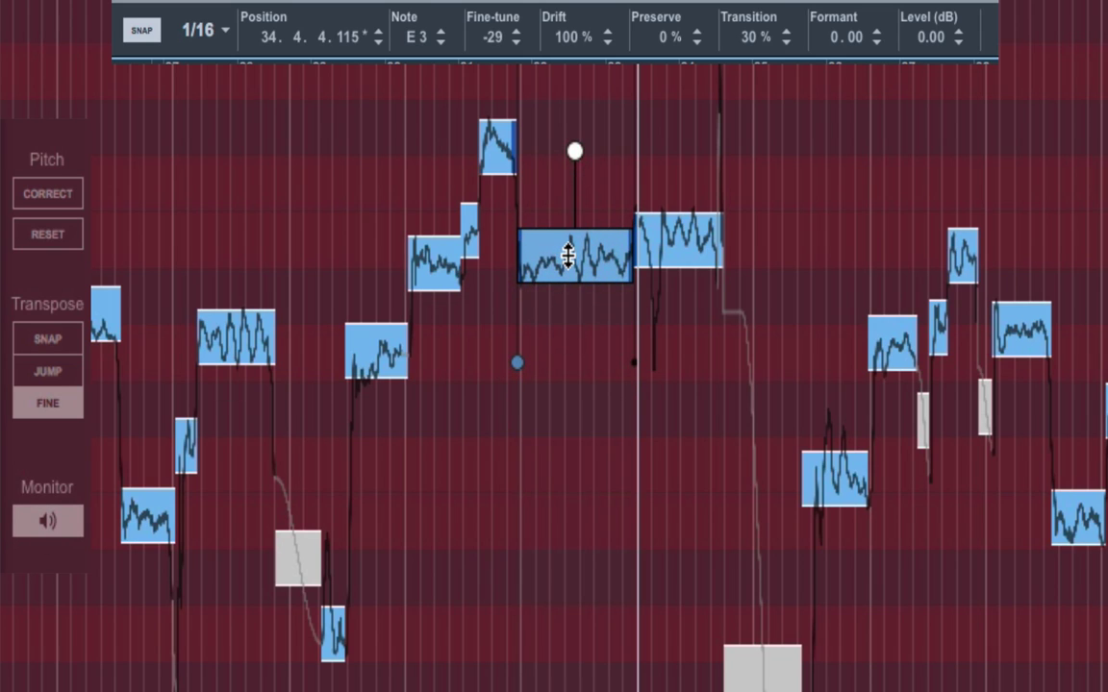
pyautogui.moveTo(569, 254); pyautogui.dragTo(596, 331)
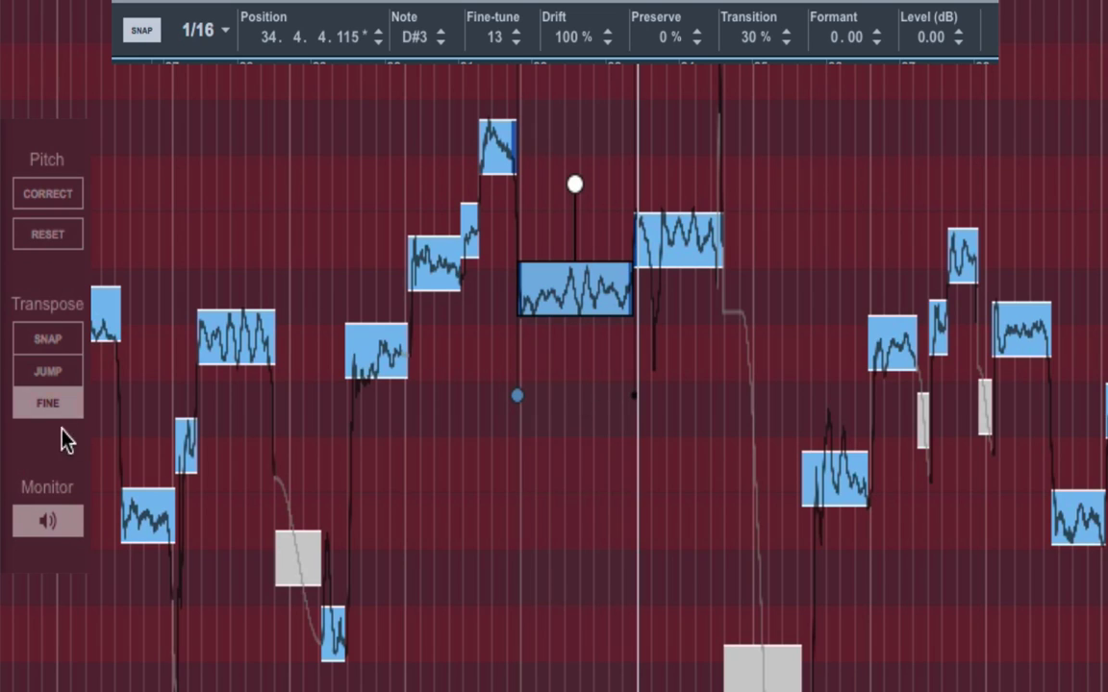
# Switch transposing to Jump and briefly play the vocal clip from bar 13
pyautogui.click(47, 371)
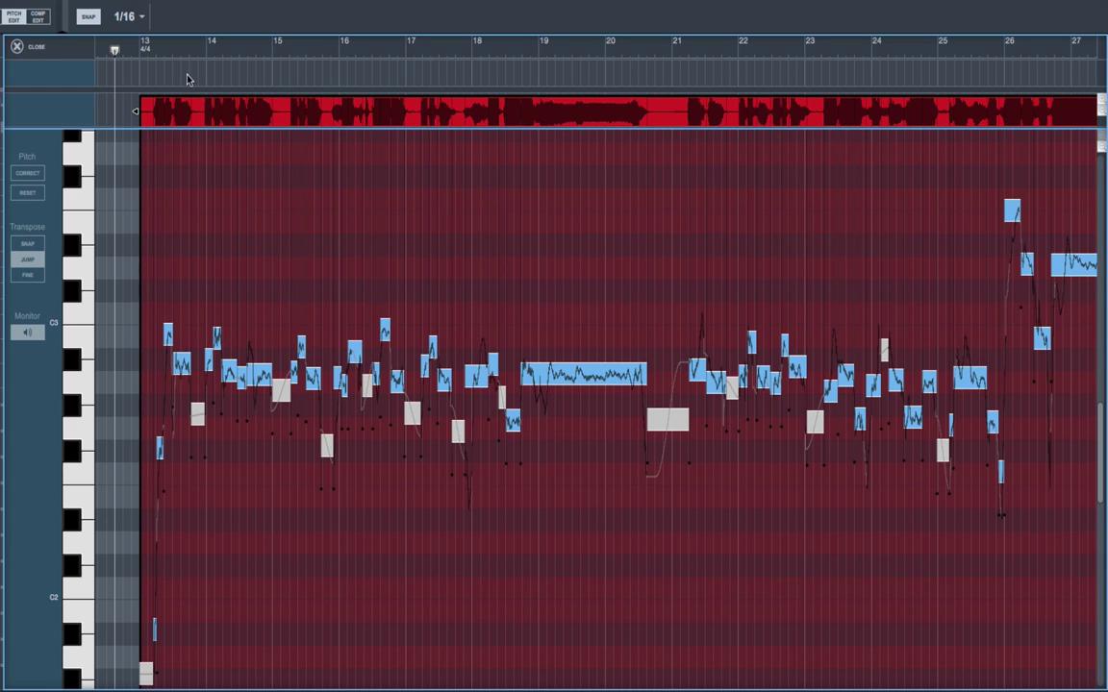
pyautogui.press('space')
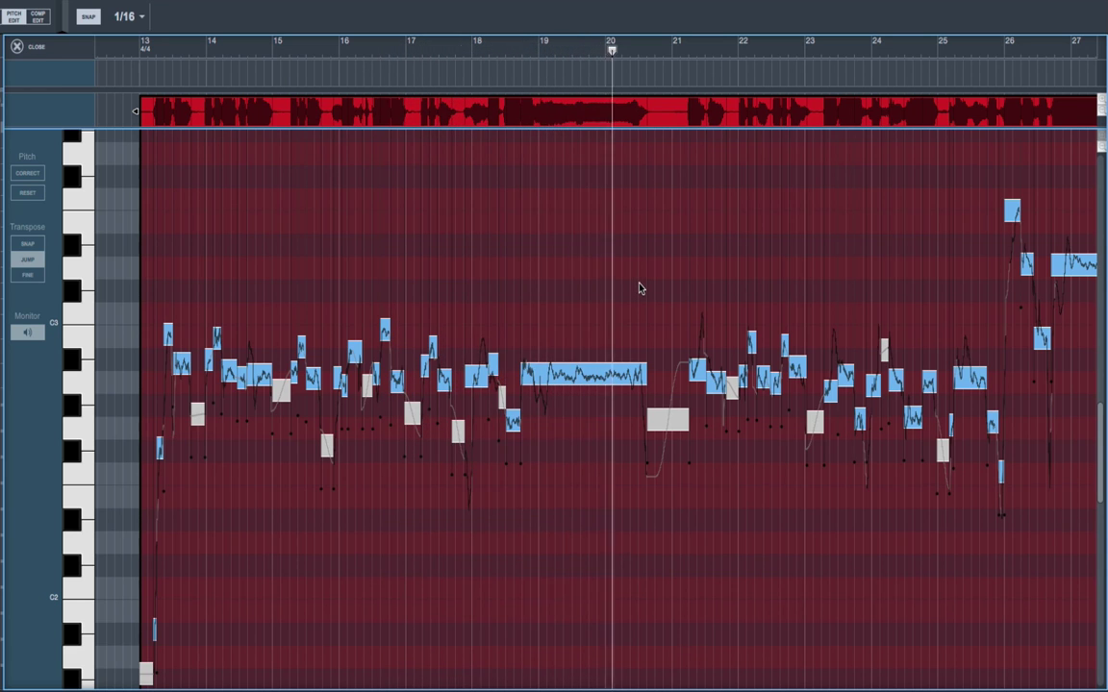
pyautogui.press('space')
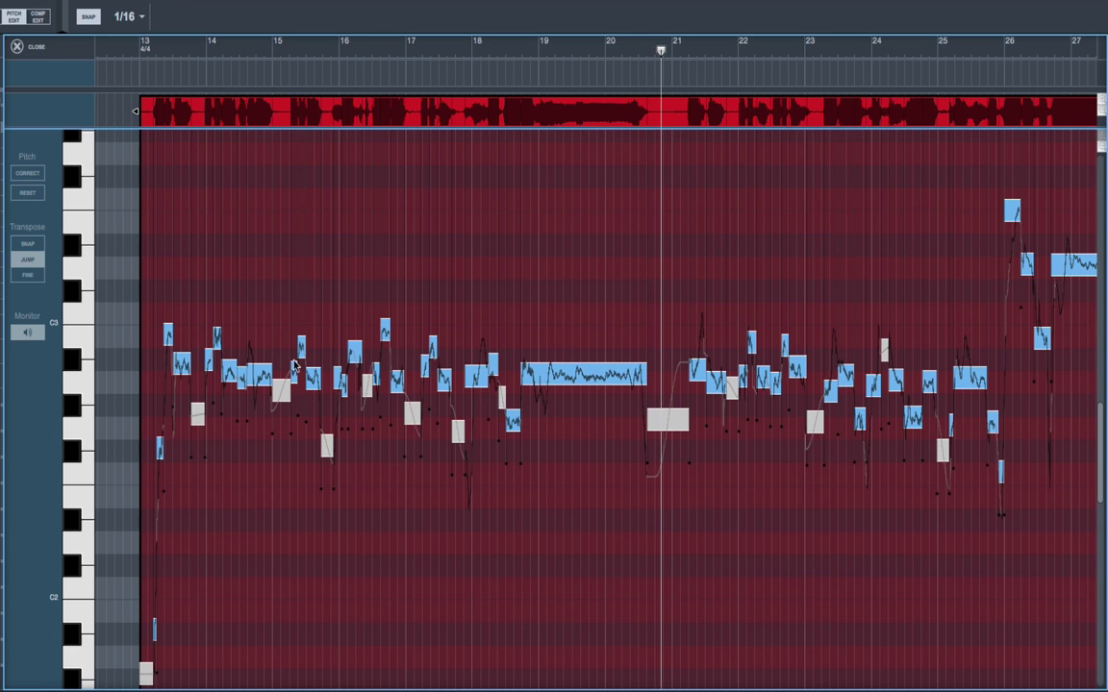
# Pitch-correct all notes in bars 13–20 and play back from bar 13
pyautogui.moveTo(639, 505); pyautogui.dragTo(142, 242)
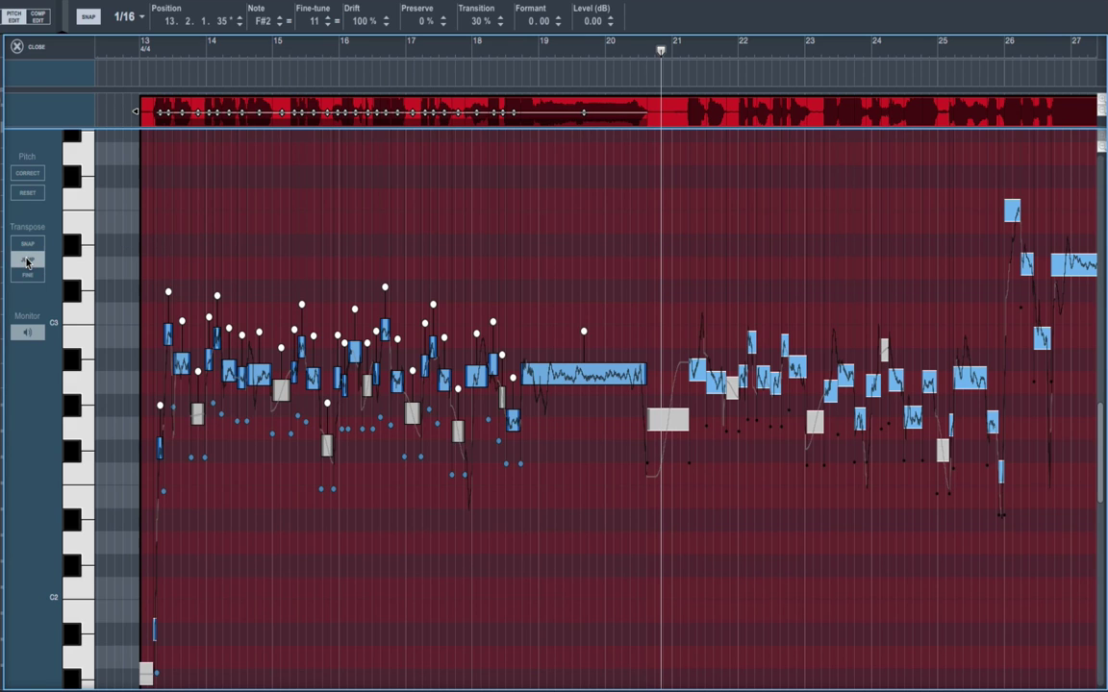
pyautogui.click(27, 173)
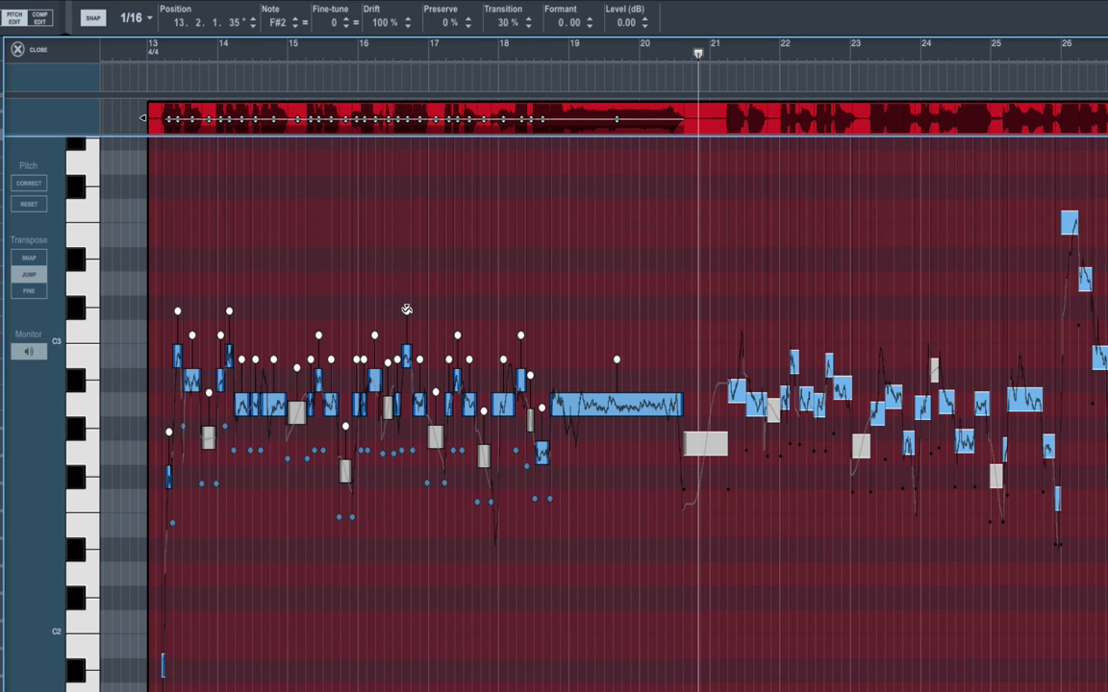
pyautogui.click(141, 50)
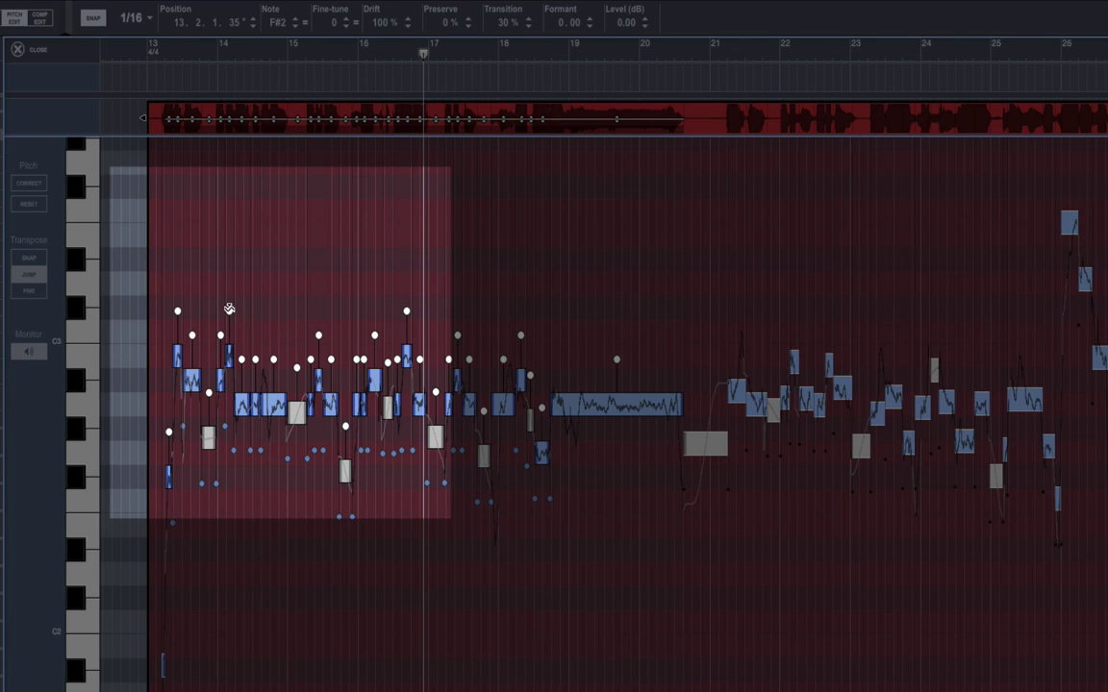
# Set the selected notes' Drift to 80%, audition the phrase, and park the playhead near bar 18.7
pyautogui.moveTo(227, 310); pyautogui.dragTo(227, 321)
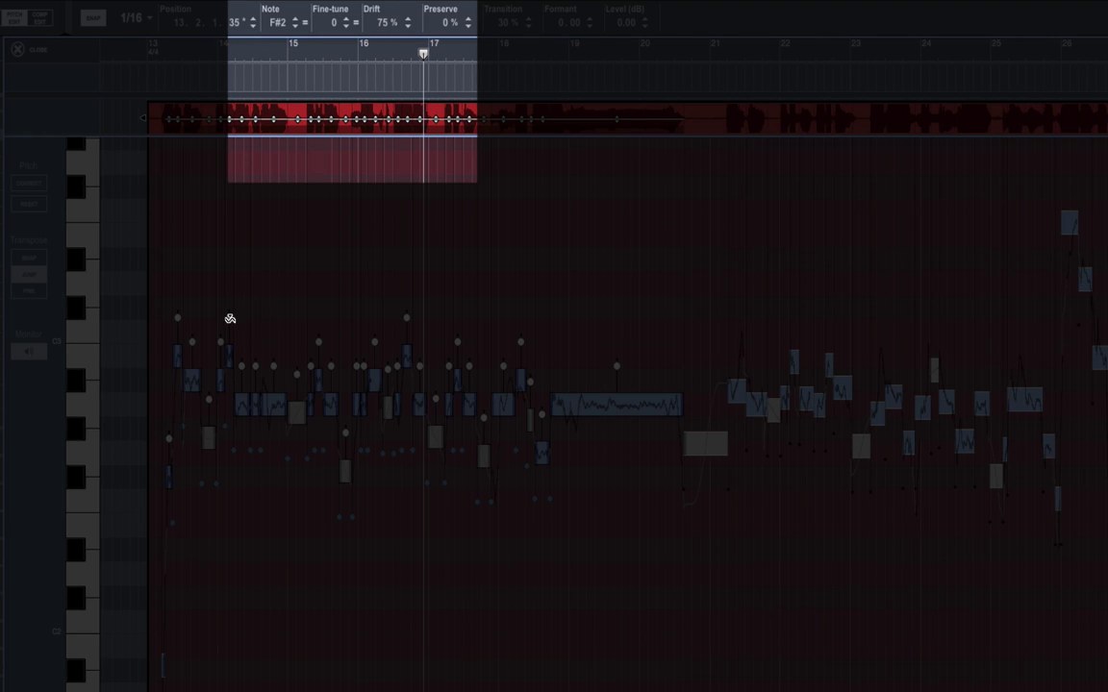
pyautogui.moveTo(230, 317); pyautogui.dragTo(205, 284)
pyautogui.moveTo(389, 50); pyautogui.dragTo(151, 58)
pyautogui.press('space')
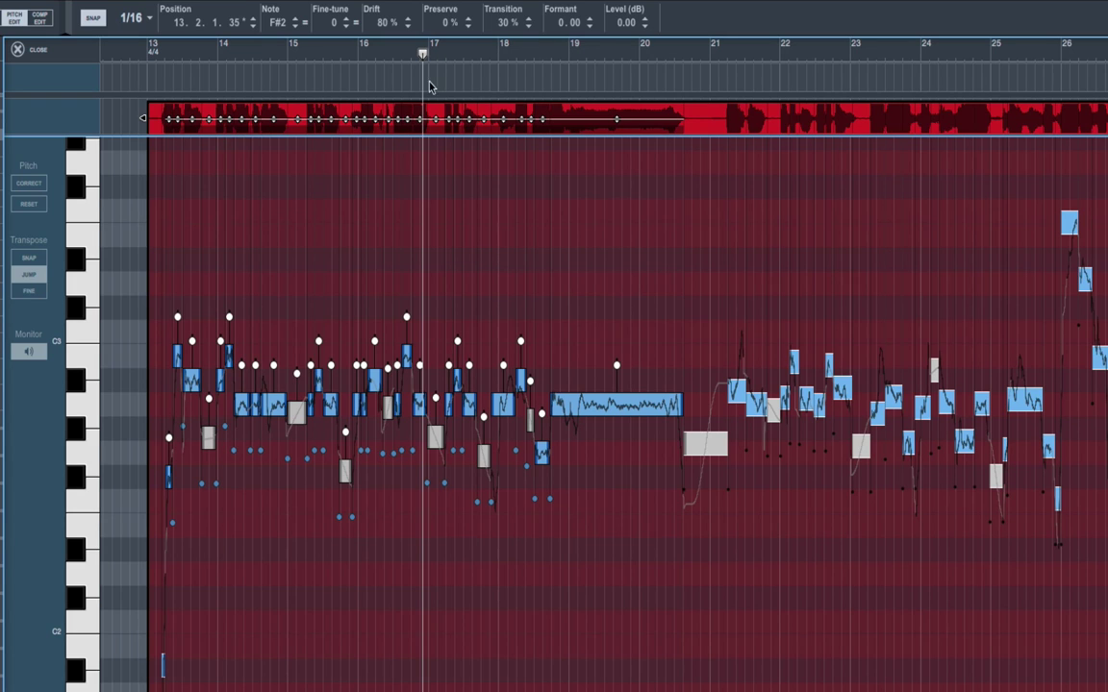
pyautogui.moveTo(423, 52); pyautogui.dragTo(318, 56)
pyautogui.click(160, 119)
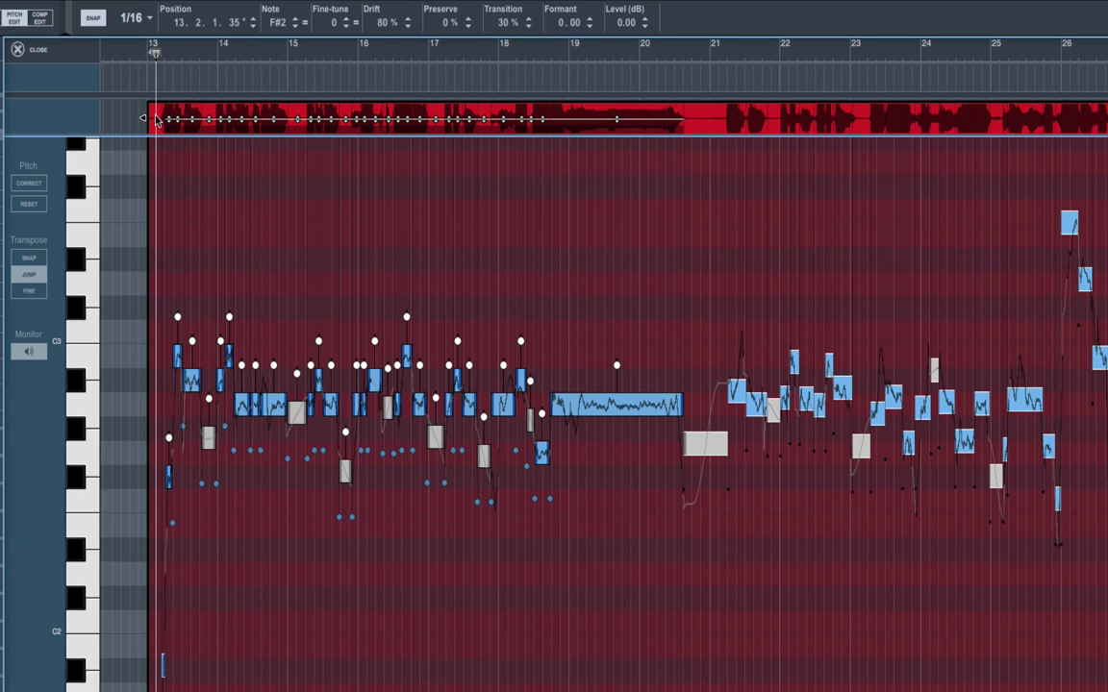
pyautogui.click(551, 53)
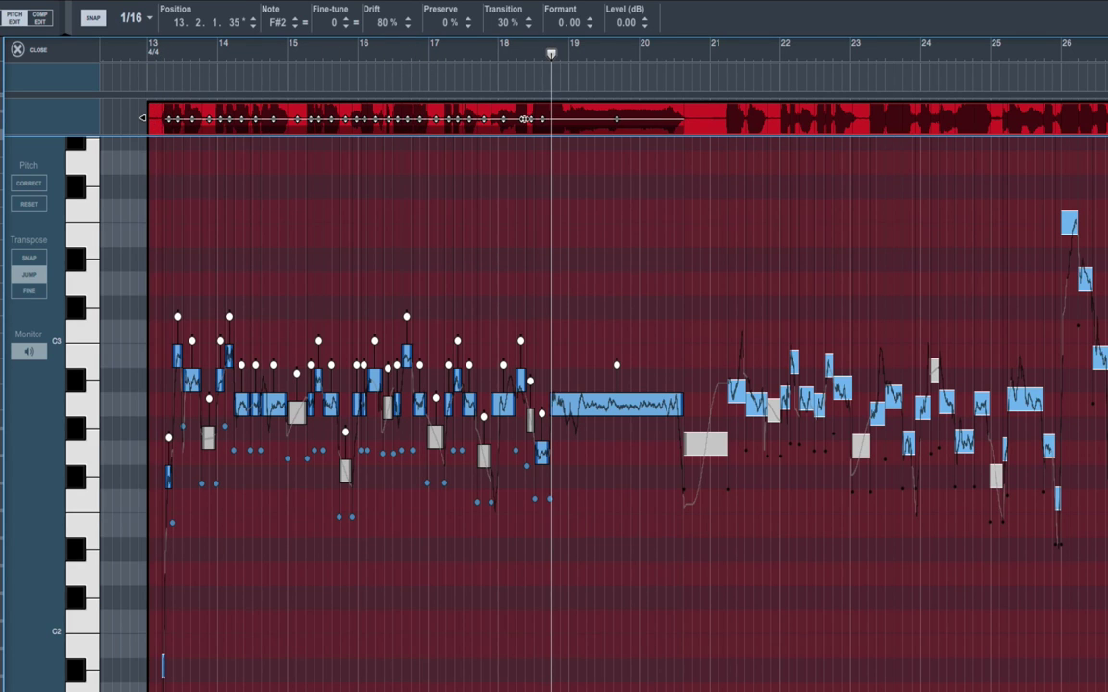
# Zoom in near bar 18.3 and set the low-to-long-note Transition to 66%
pyautogui.press('h')
pyautogui.press('h')
pyautogui.press('h')
pyautogui.press('h')
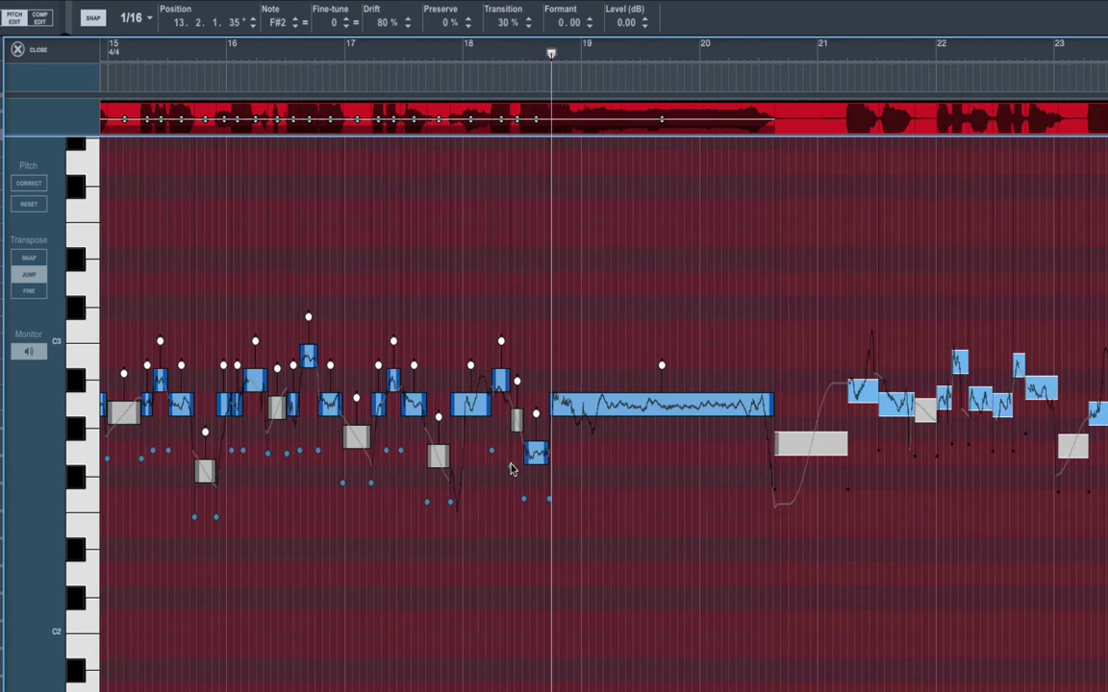
pyautogui.press('h')
pyautogui.press('h')
pyautogui.press('h')
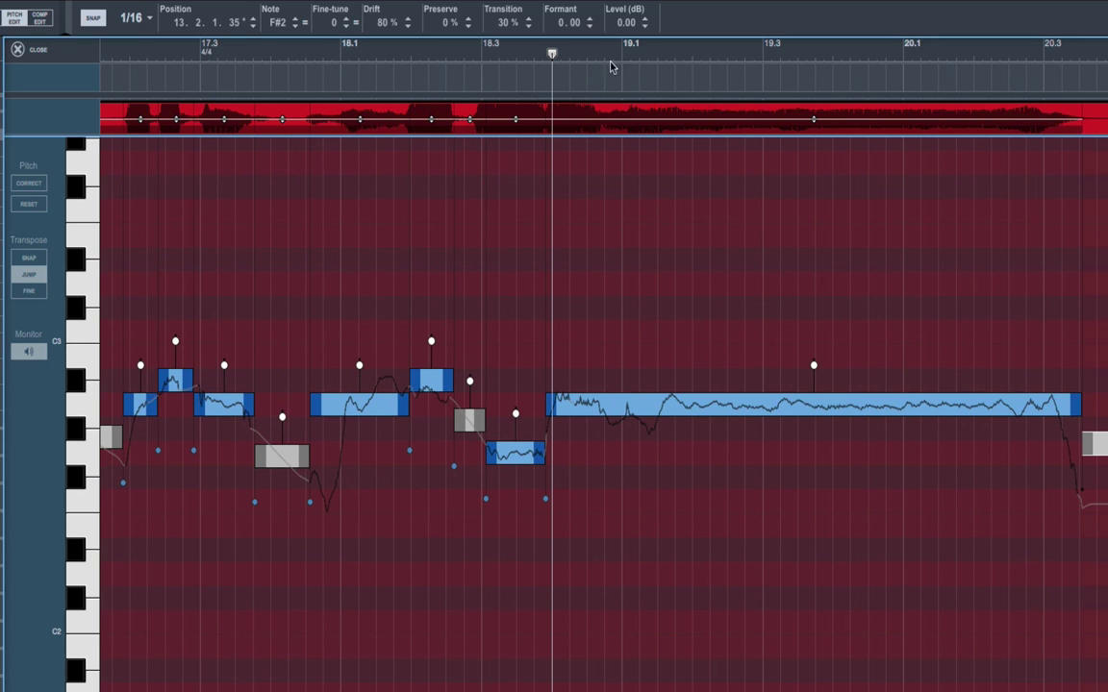
pyautogui.moveTo(551, 53); pyautogui.dragTo(396, 53)
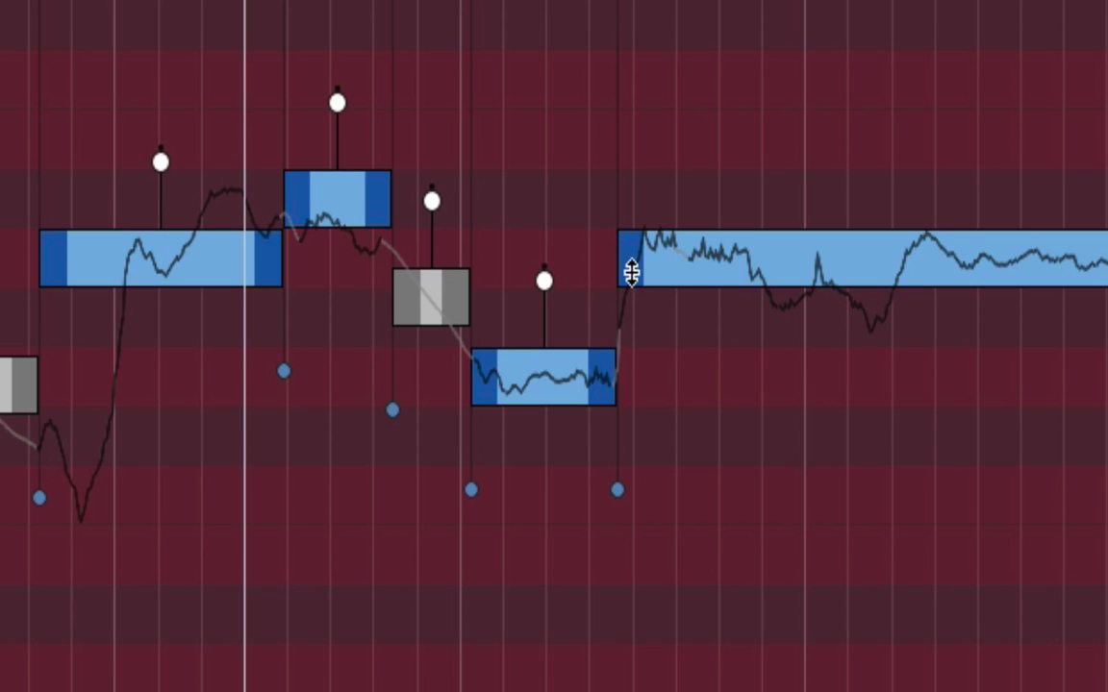
pyautogui.click(620, 493)
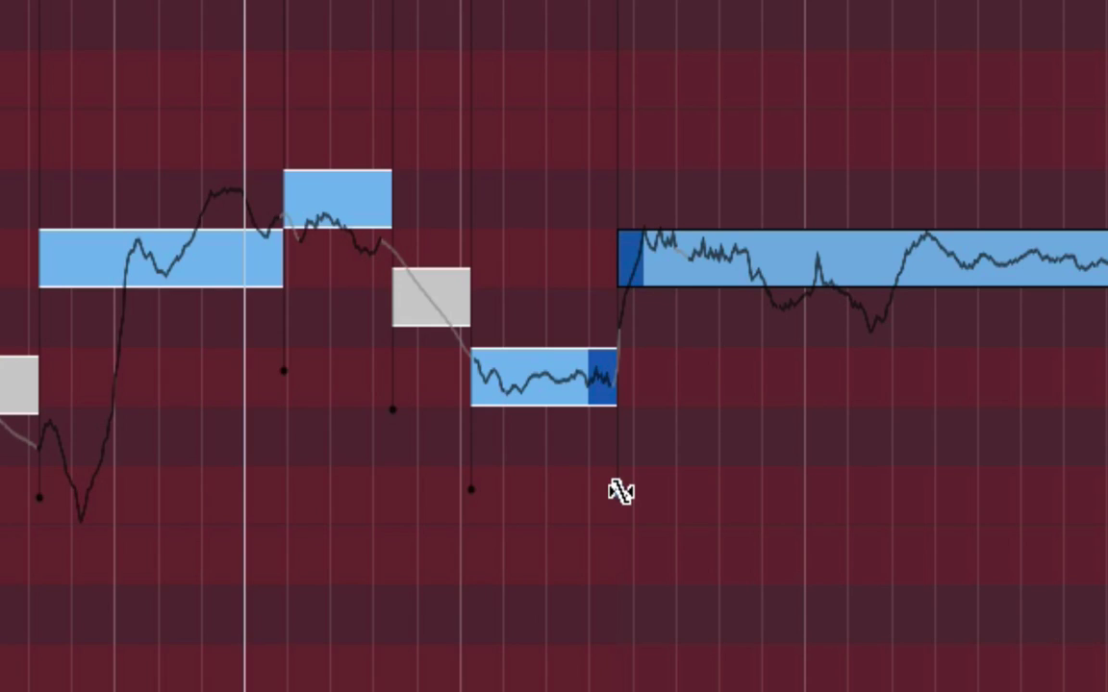
pyautogui.moveTo(620, 497); pyautogui.dragTo(612, 600)
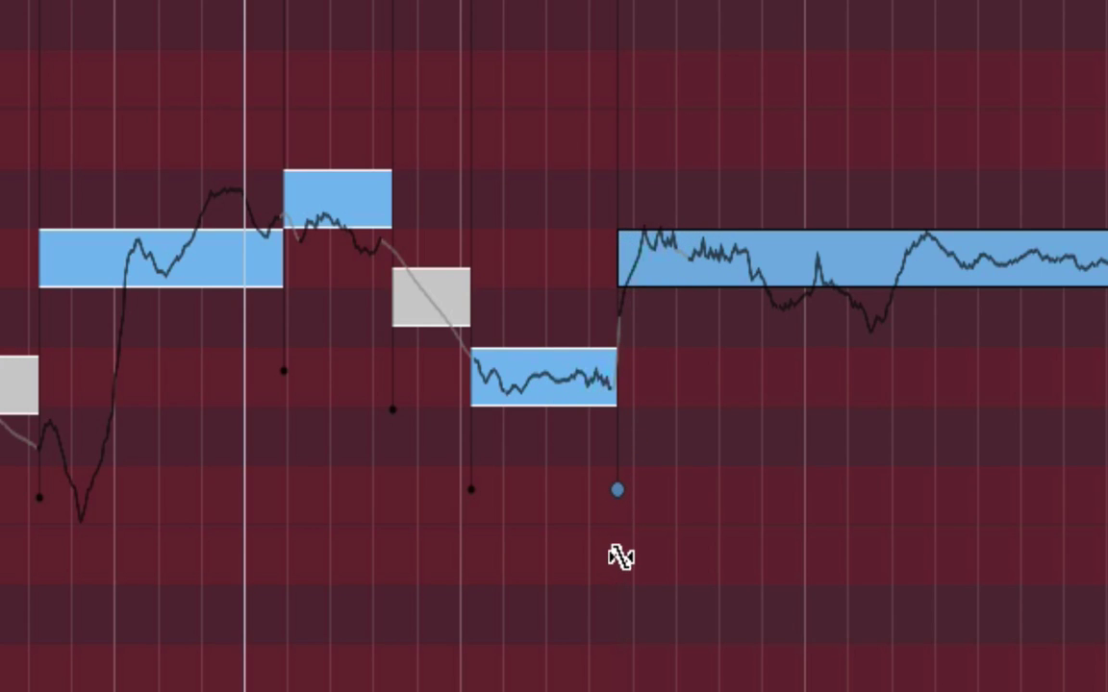
pyautogui.click(617, 492)
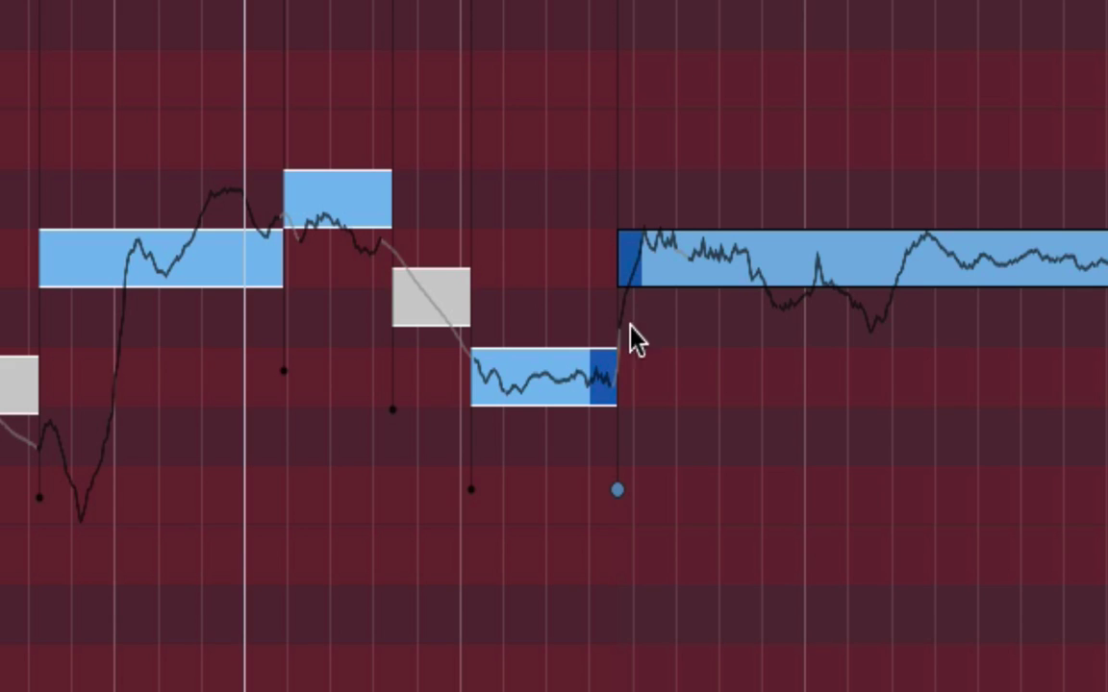
pyautogui.moveTo(623, 490); pyautogui.dragTo(630, 452)
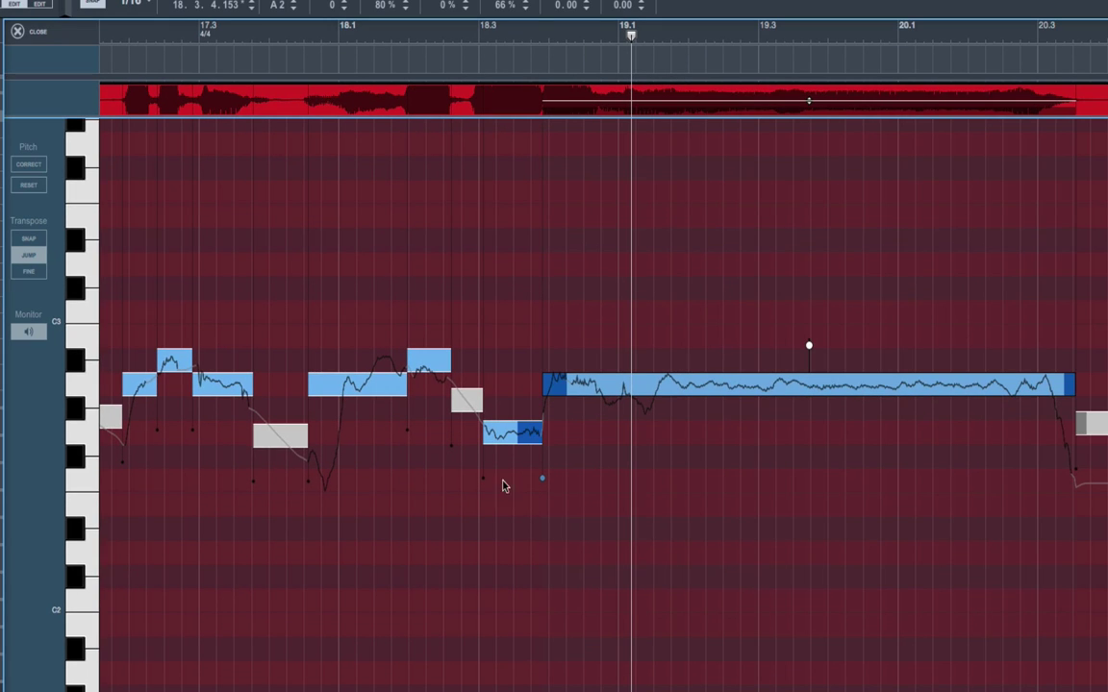
# Audition the phrase, clear the note selection, and zoom out to show bars 13–20
pyautogui.moveTo(712, 557); pyautogui.dragTo(151, 298)
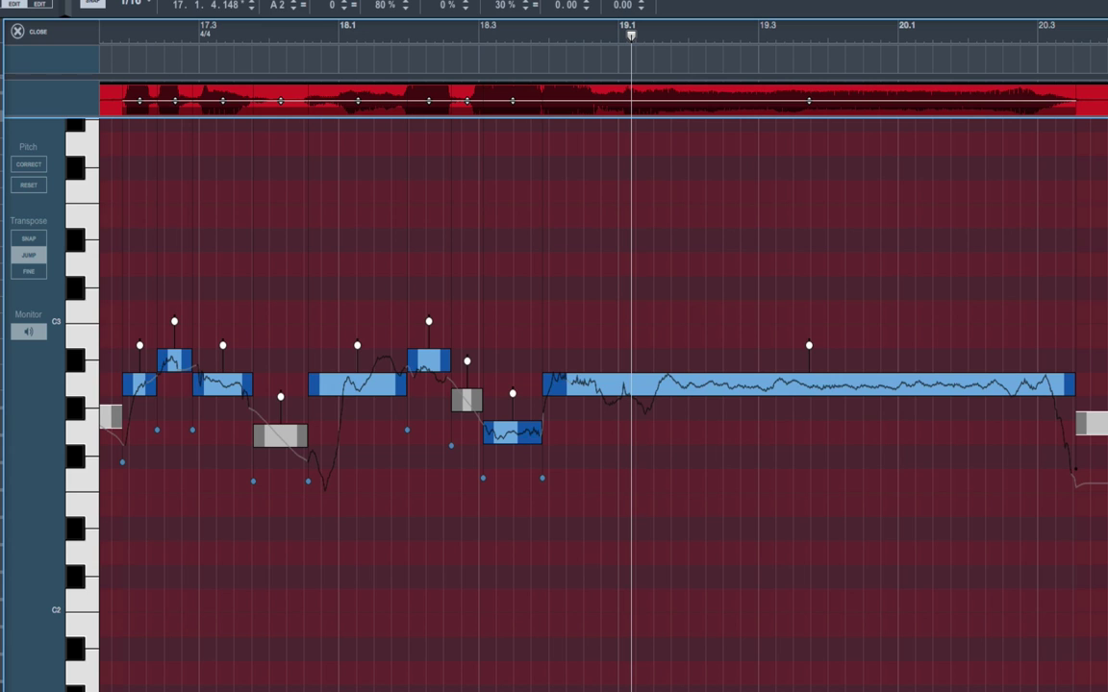
pyautogui.click(100, 36)
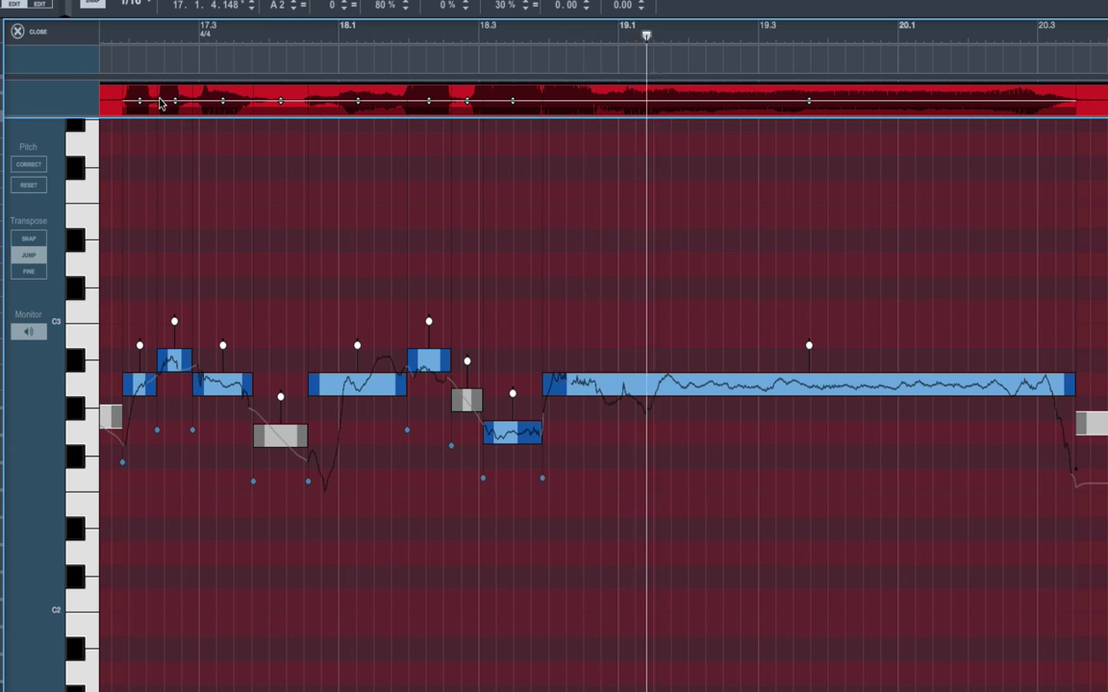
pyautogui.press('space')
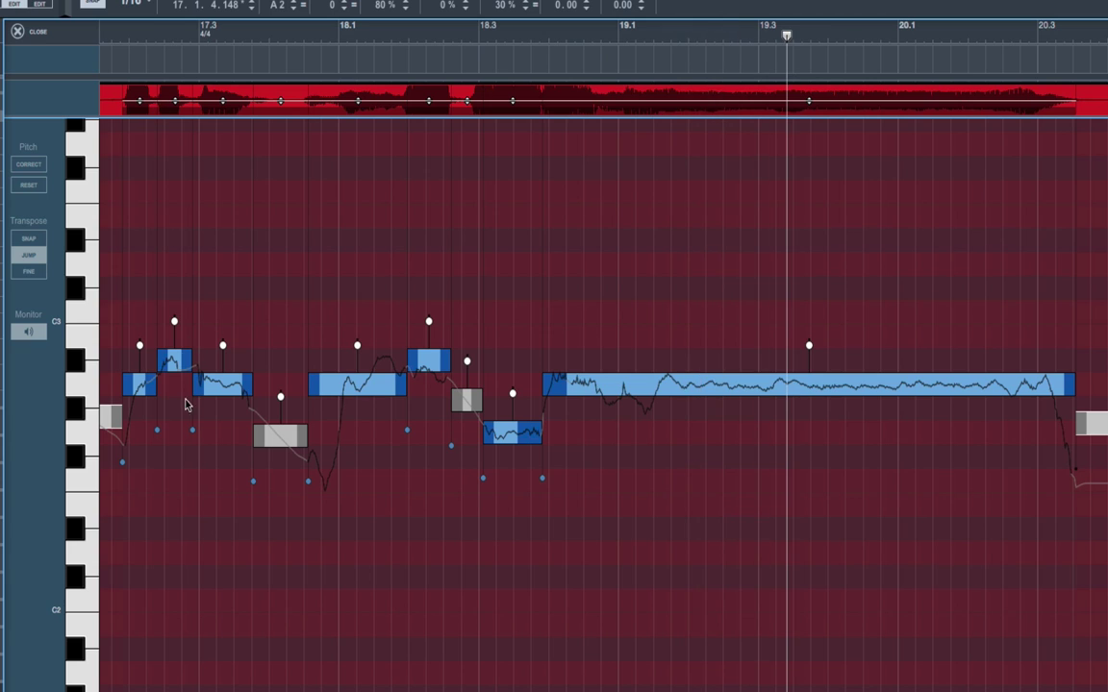
pyautogui.click(248, 492)
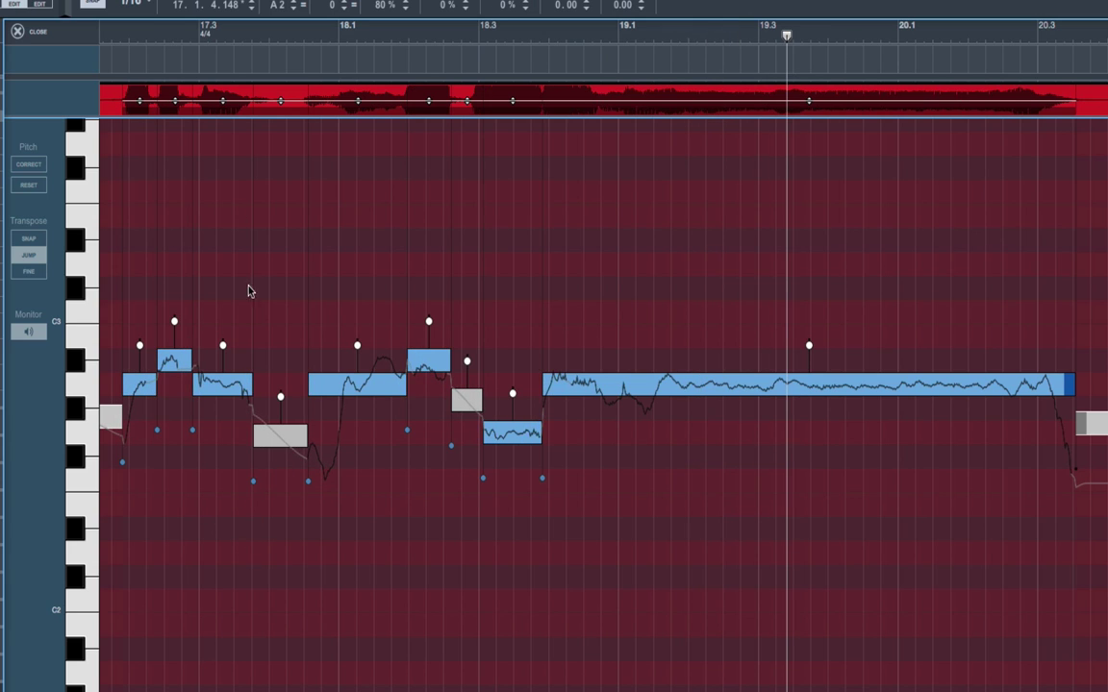
pyautogui.doubleClick(100, 32)
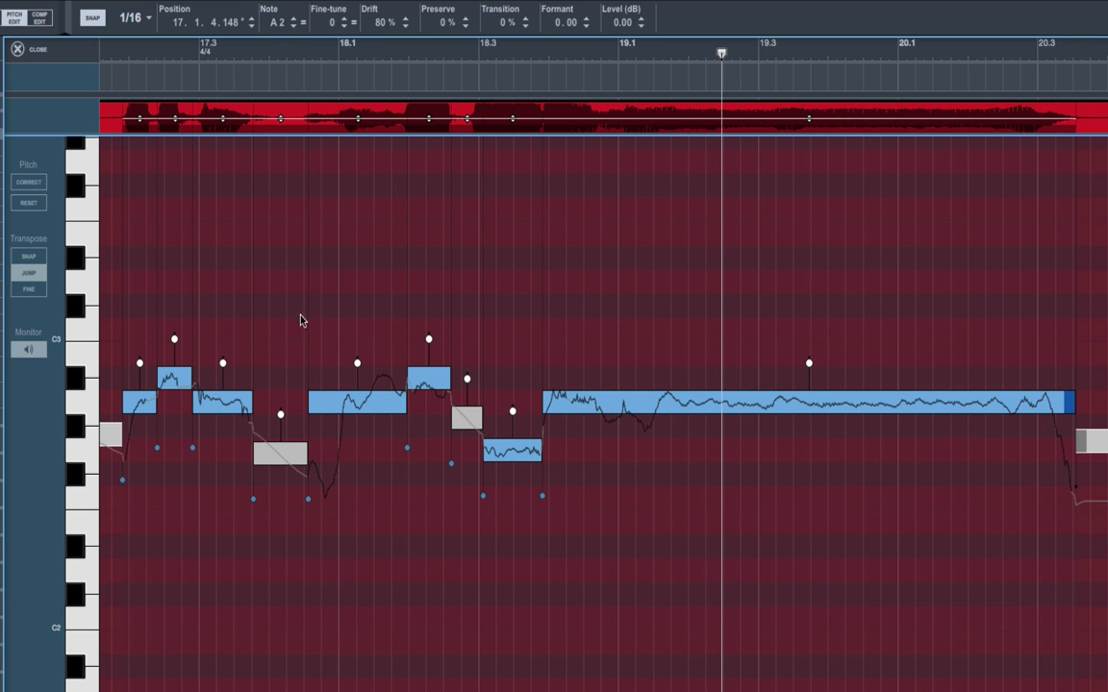
pyautogui.press('g')
pyautogui.press('g')
pyautogui.press('g')
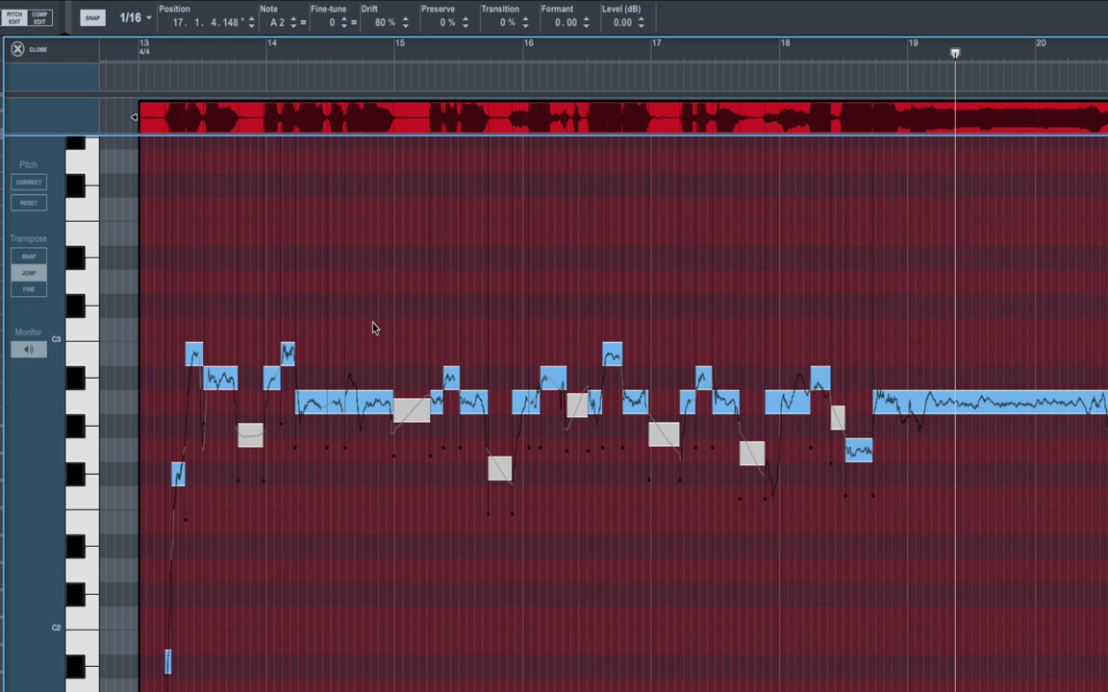
# Select the notes from bar 14 to 17, raise their transition, and replay from bar 15 to listen
pyautogui.moveTo(374, 323); pyautogui.dragTo(702, 528)
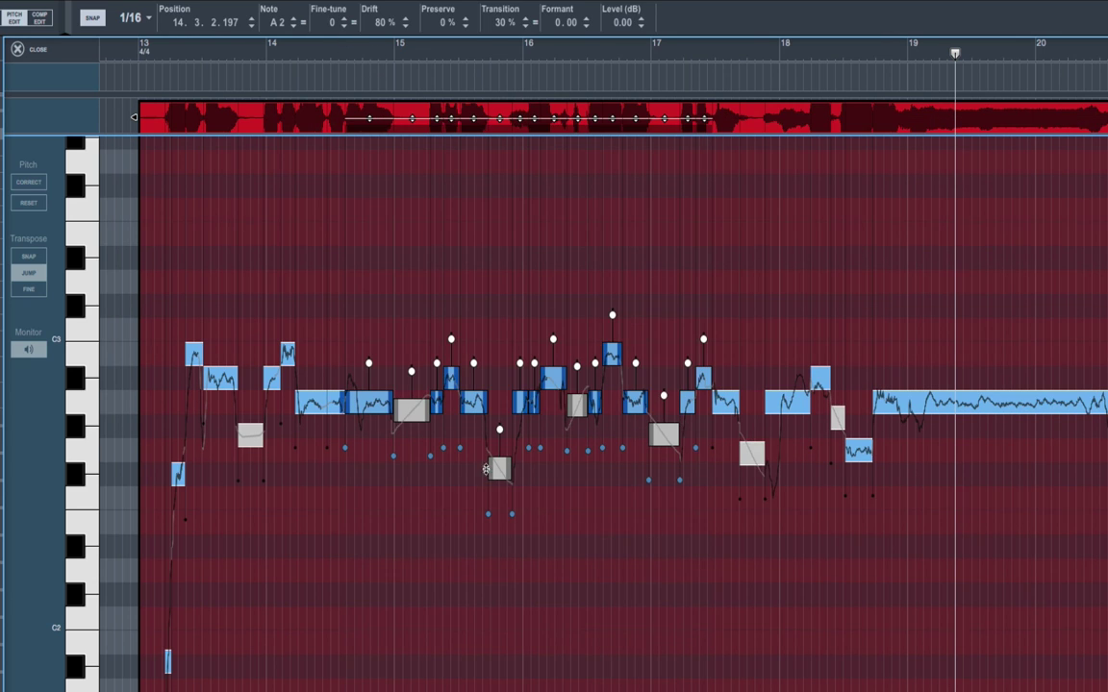
pyautogui.click(398, 53)
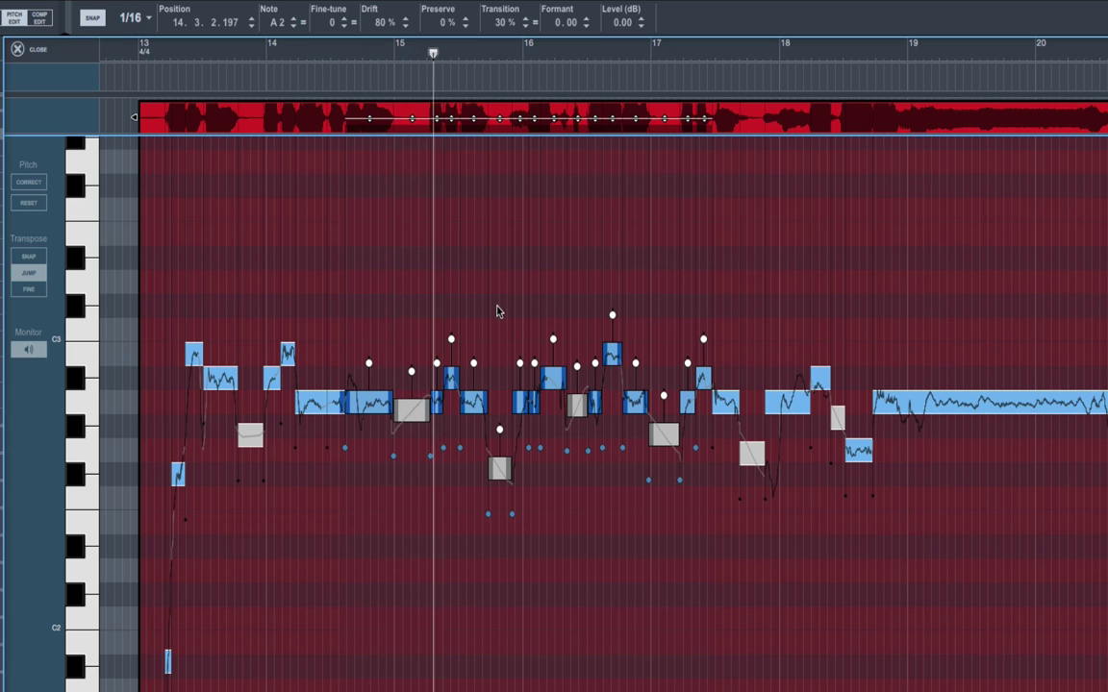
pyautogui.moveTo(459, 455); pyautogui.dragTo(462, 438)
pyautogui.click(458, 451)
pyautogui.click(375, 55)
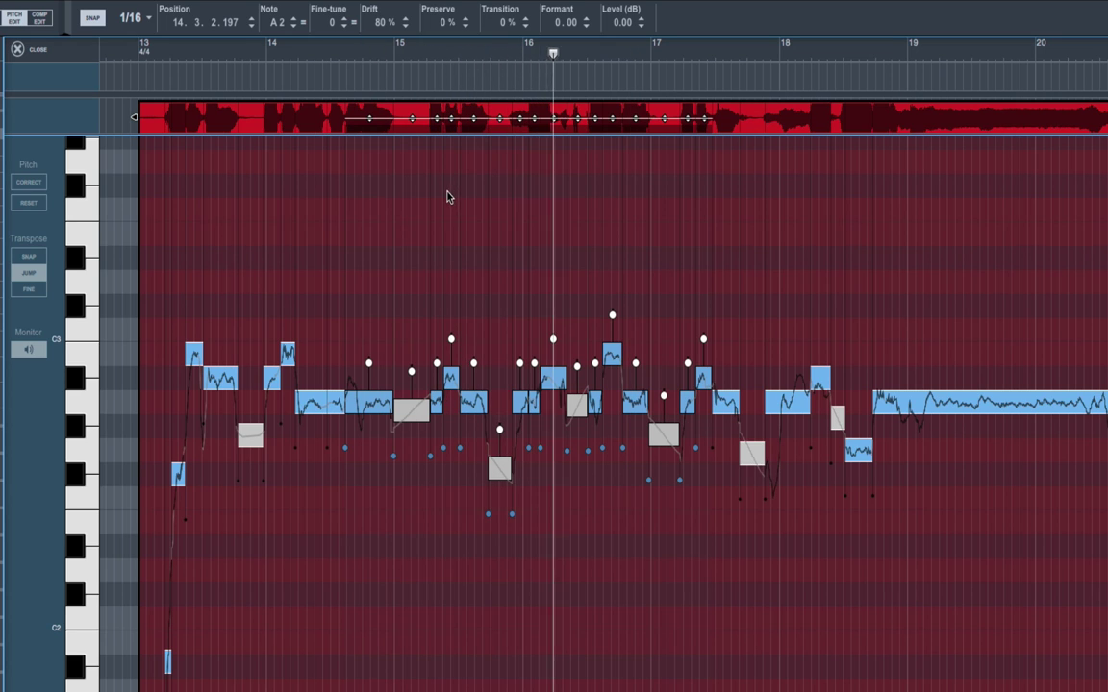
pyautogui.click(335, 53)
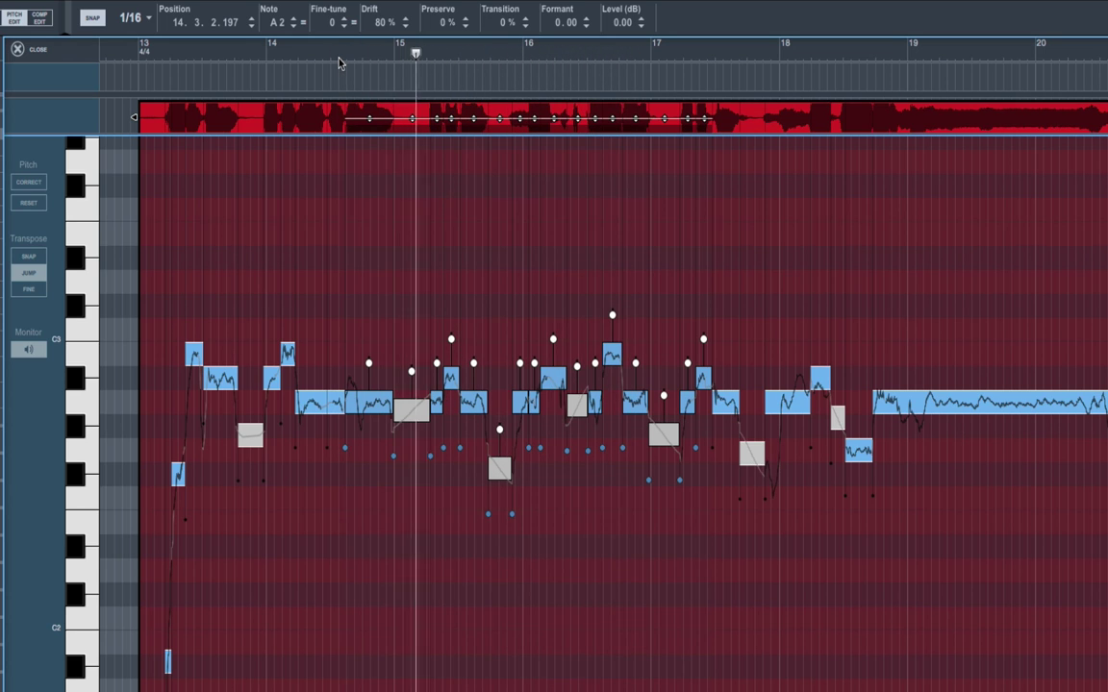
pyautogui.press('space')
# Raise the notes' transition to 28%, listen from bar 14, then lower it back to 0%
pyautogui.moveTo(451, 463); pyautogui.dragTo(443, 433)
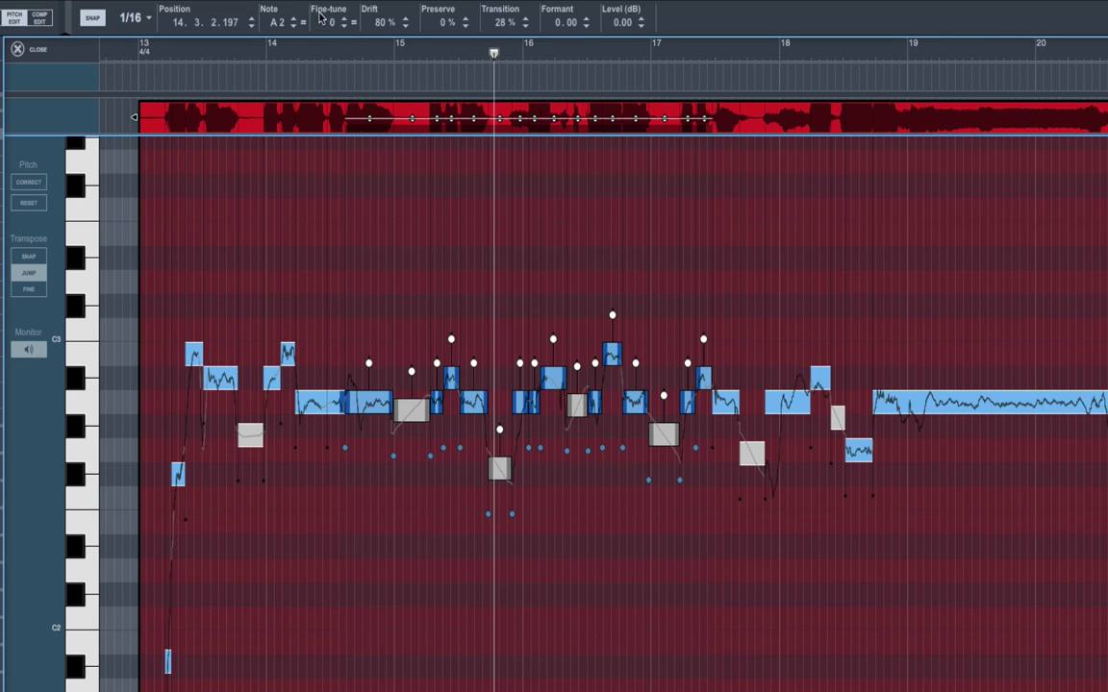
pyautogui.click(270, 46)
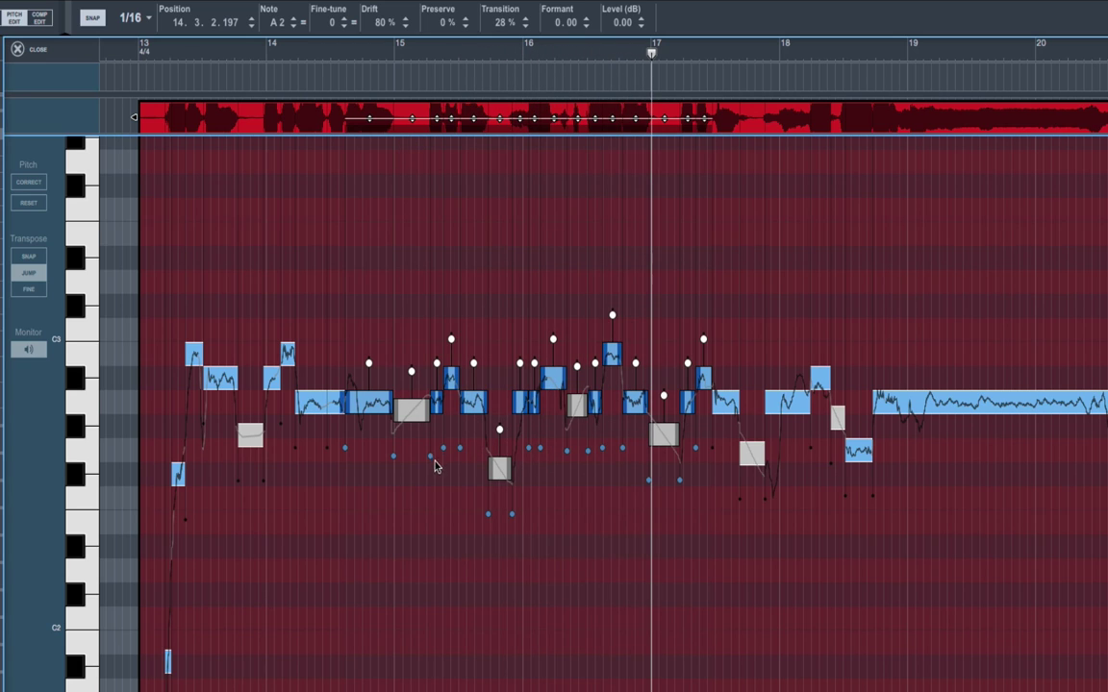
pyautogui.moveTo(441, 450); pyautogui.dragTo(435, 513)
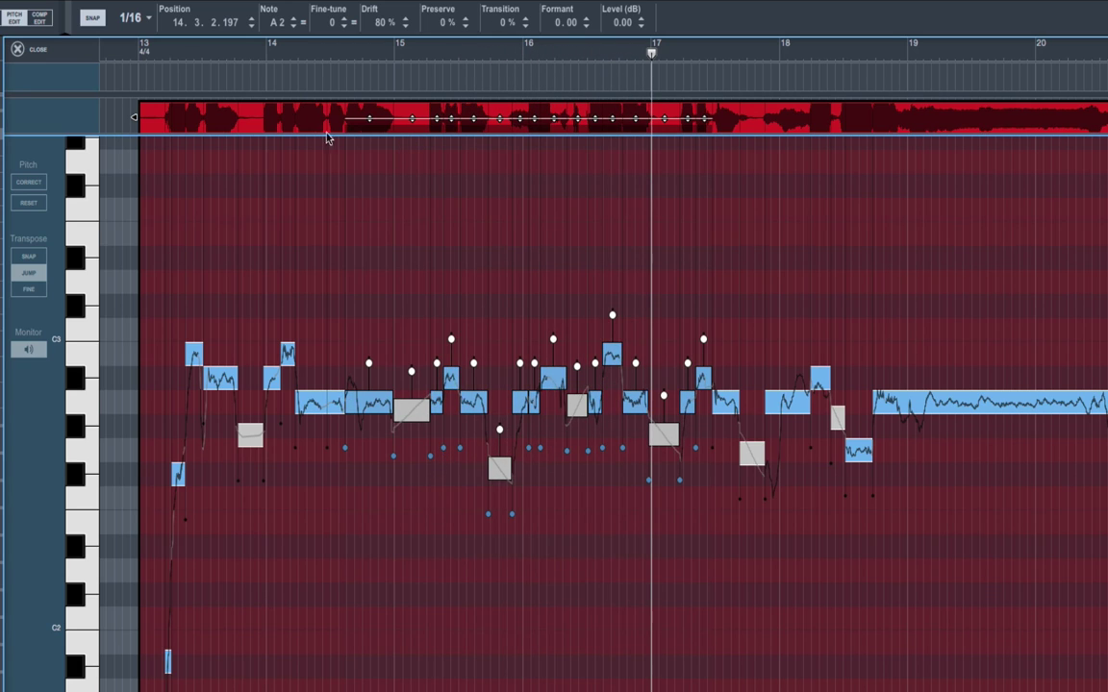
# Replay the phrase from just before bar 14
pyautogui.click(261, 51)
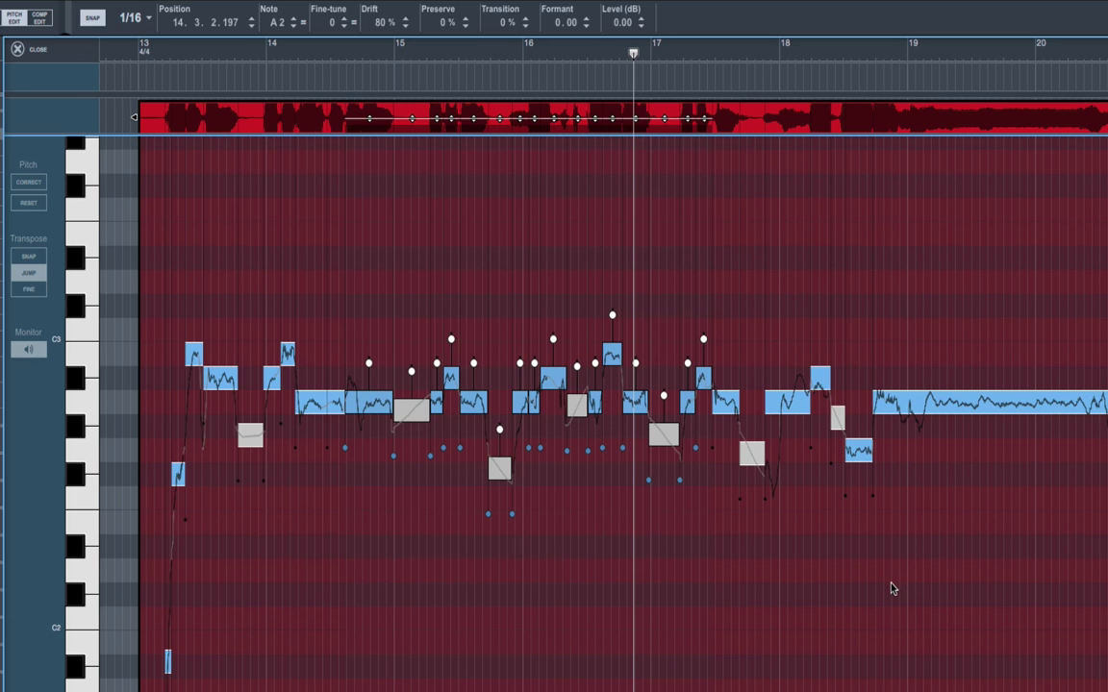
# Select the opening-phrase notes from bar 13 to 16 and quantize them with 1/16 snap
pyautogui.click(458, 635)
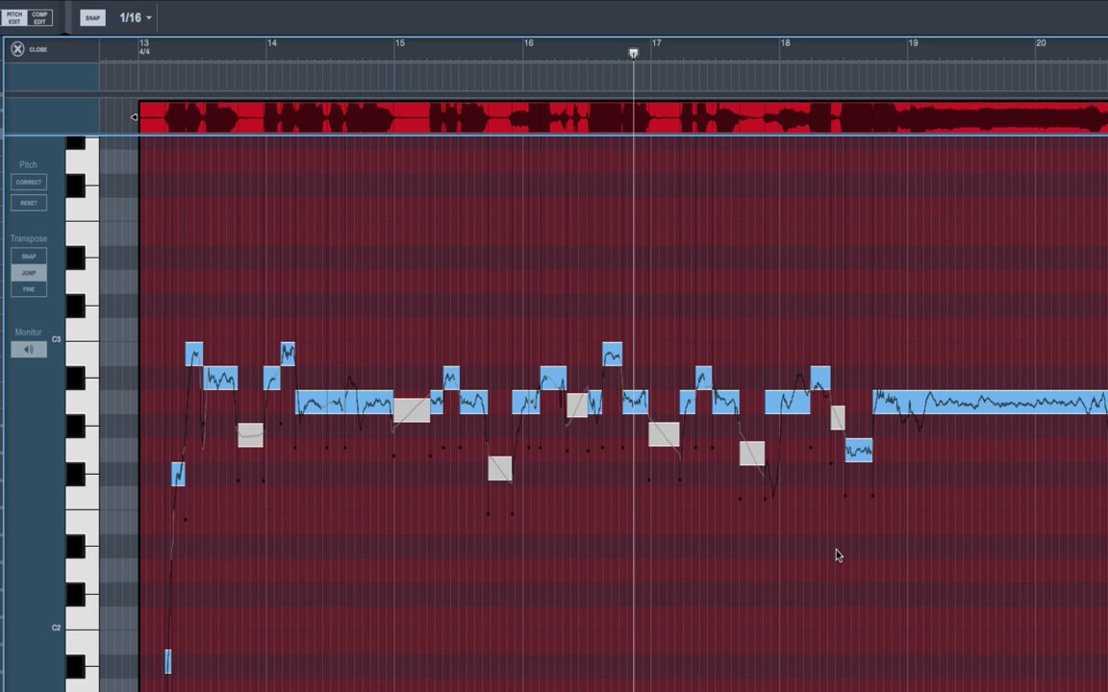
pyautogui.moveTo(144, 239); pyautogui.dragTo(406, 593)
pyautogui.moveTo(387, 507); pyautogui.dragTo(482, 498)
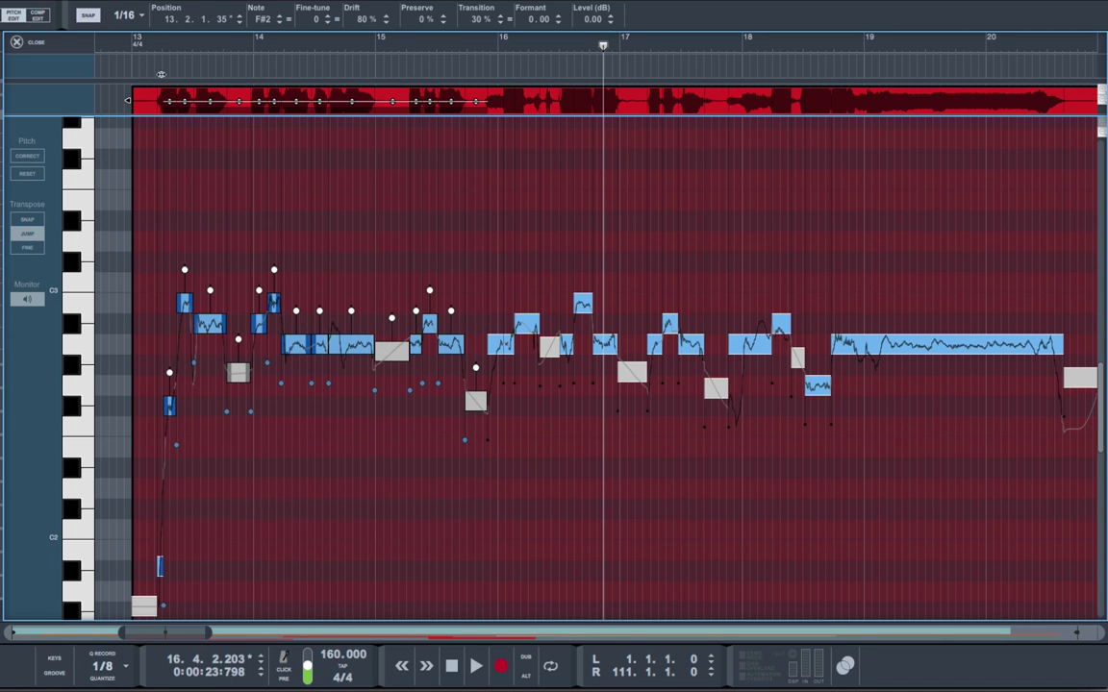
pyautogui.click(125, 15)
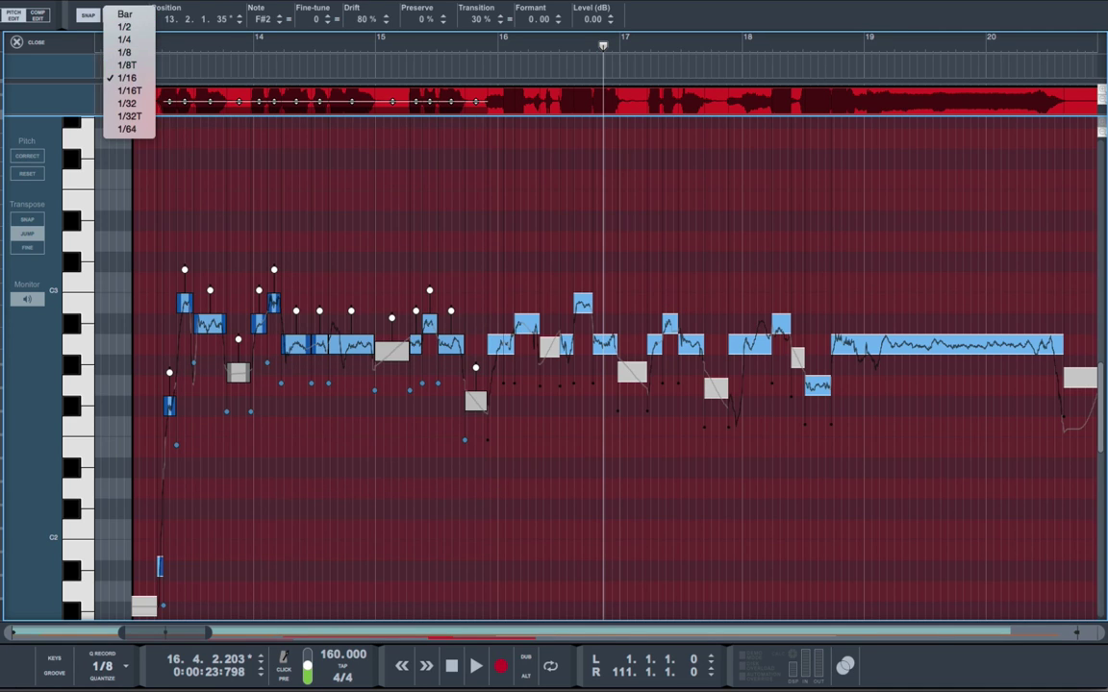
pyautogui.click(127, 77)
pyautogui.rightClick(337, 347)
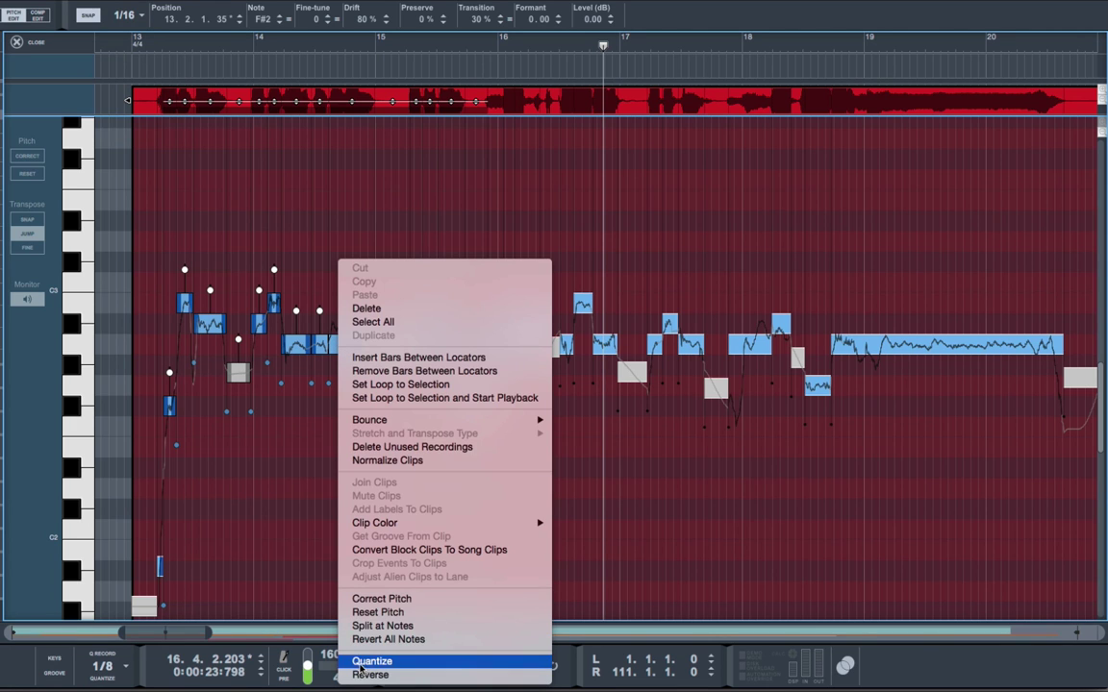
pyautogui.click(365, 662)
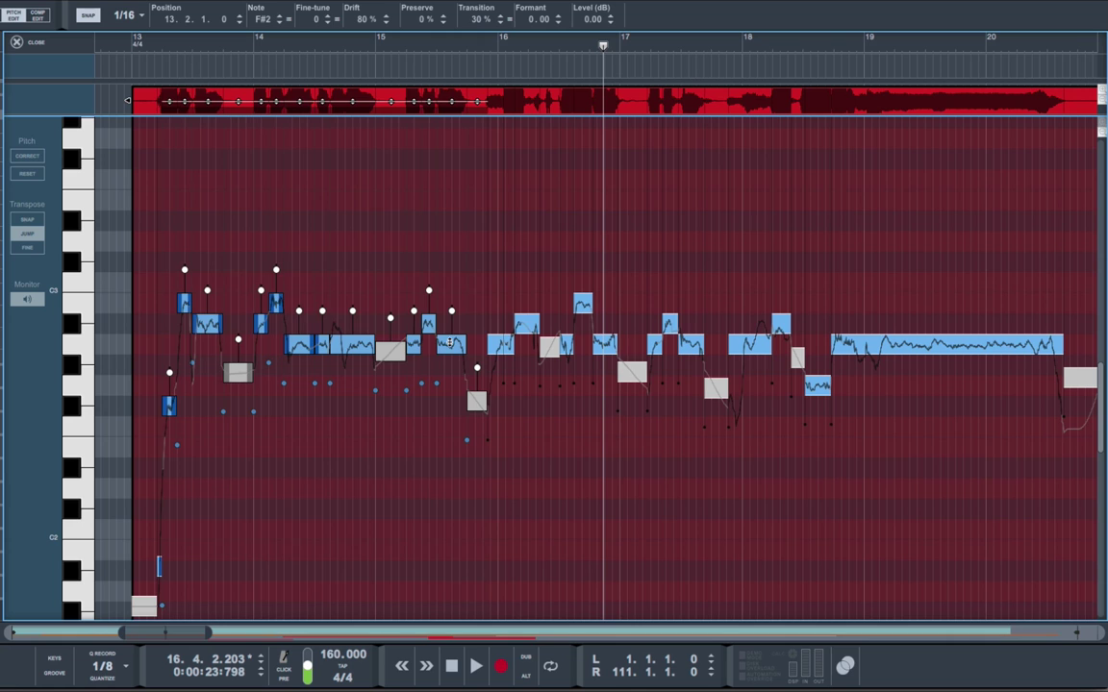
# Select only the note just after bar 17 and quantize it to the grid
pyautogui.click(450, 344)
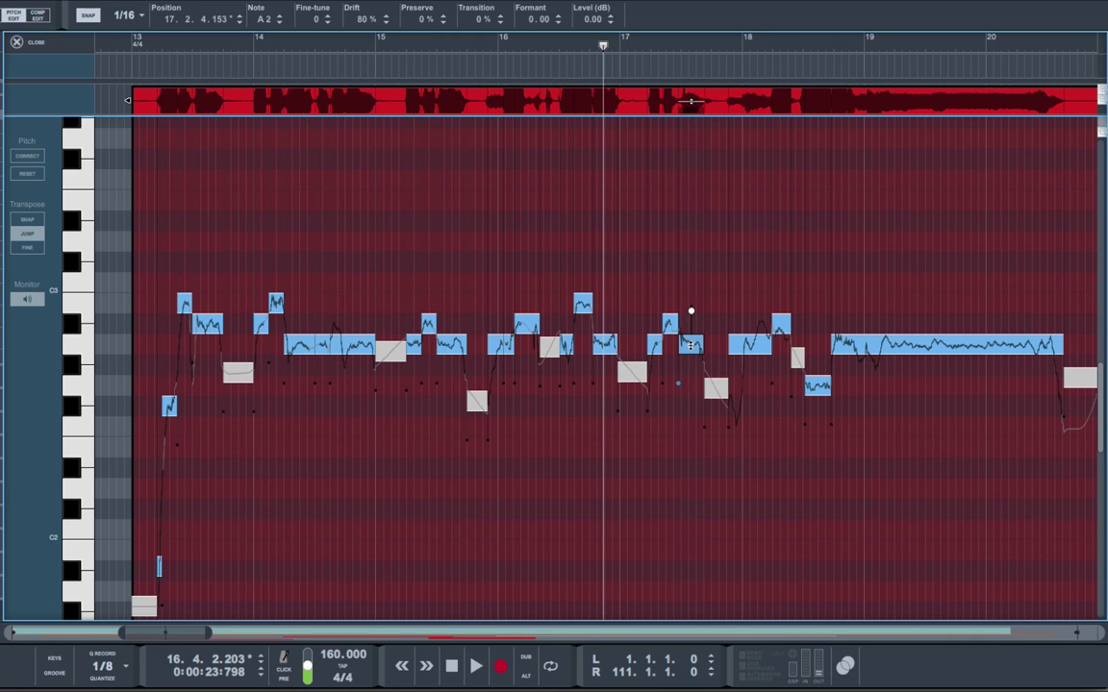
pyautogui.rightClick(689, 346)
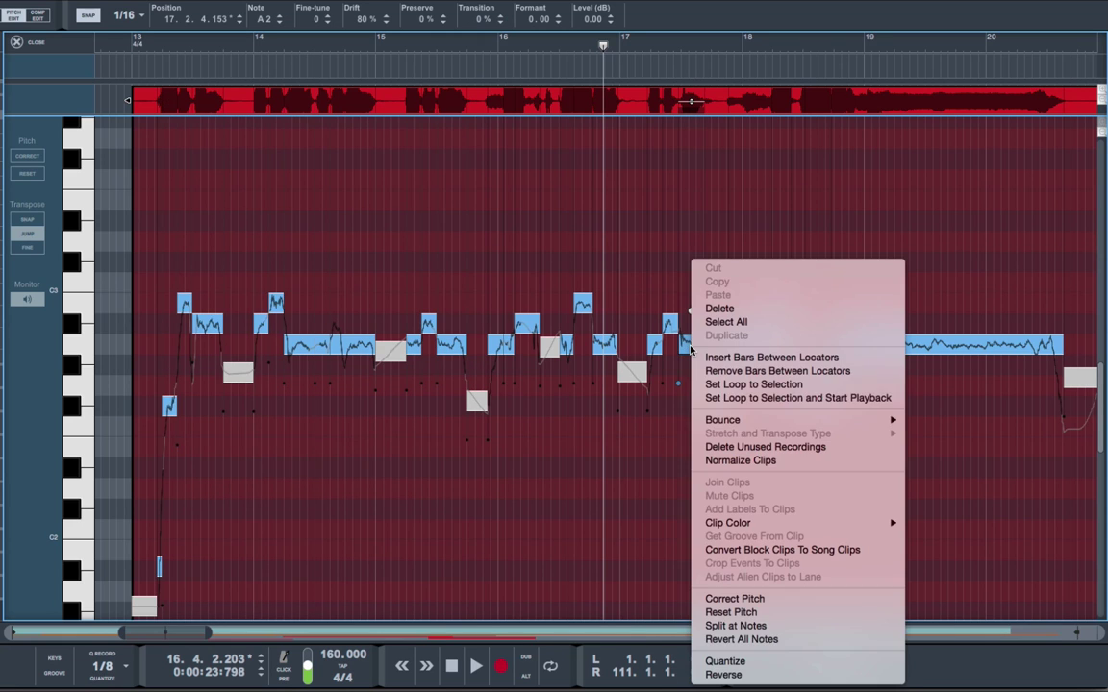
pyautogui.click(715, 664)
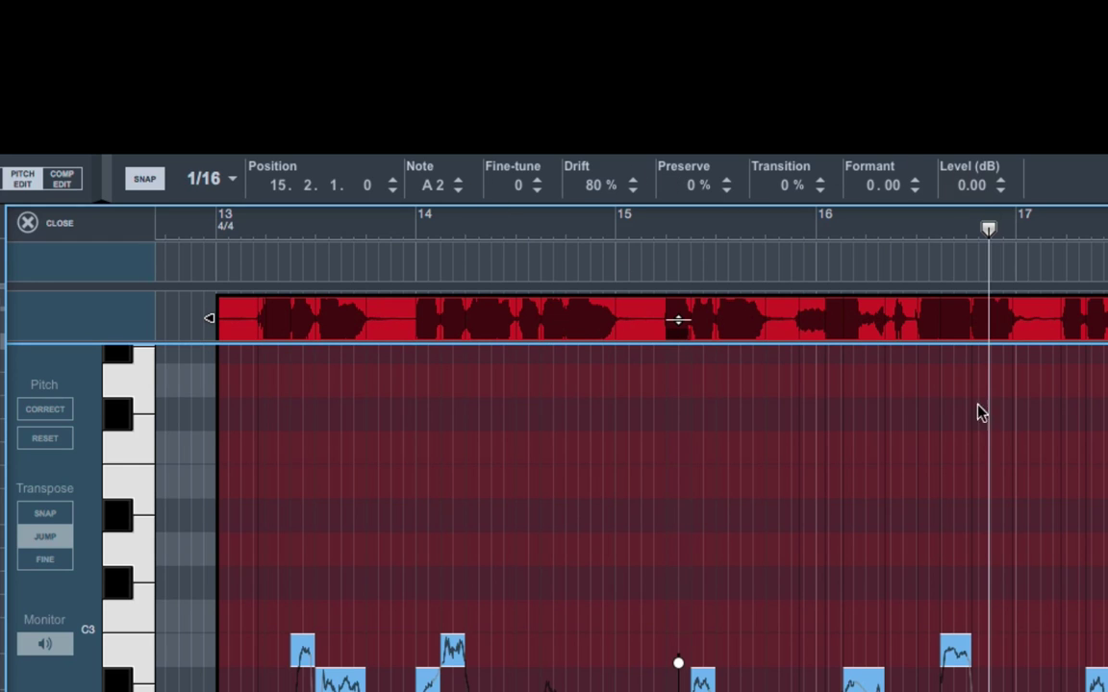
# Select the short A#2 note at position 15.2.3
pyautogui.click(702, 685)
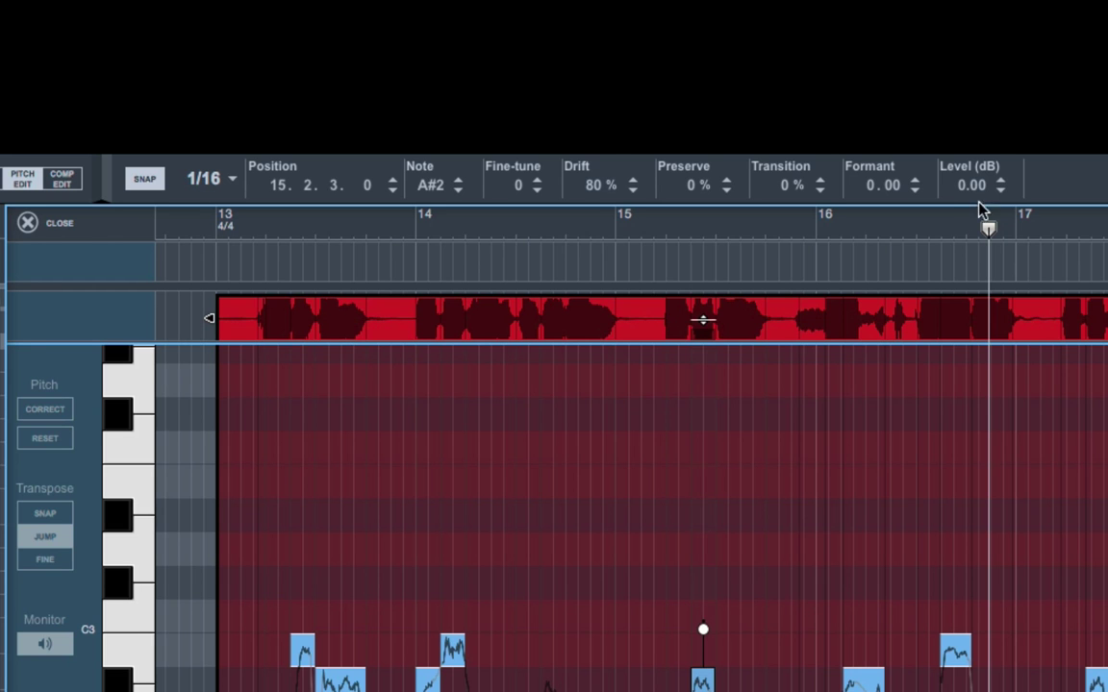